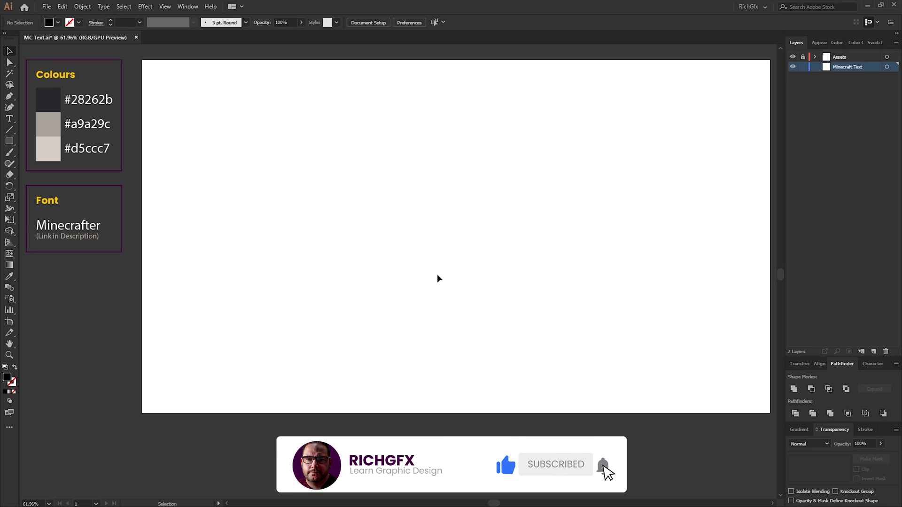
Type RICHGFX in the Minecrafter font on the artboard.
key("t")
left_click(309, 196)
type("Richgfx")
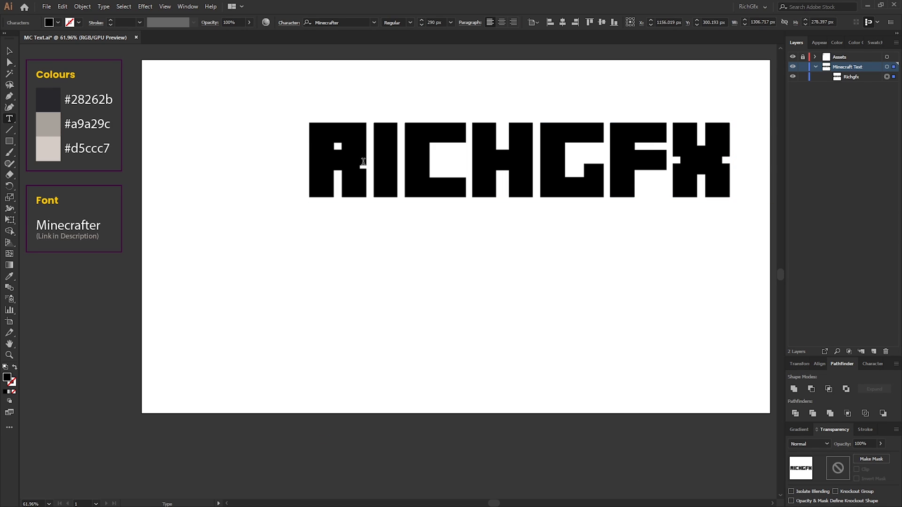
left_click(9, 51)
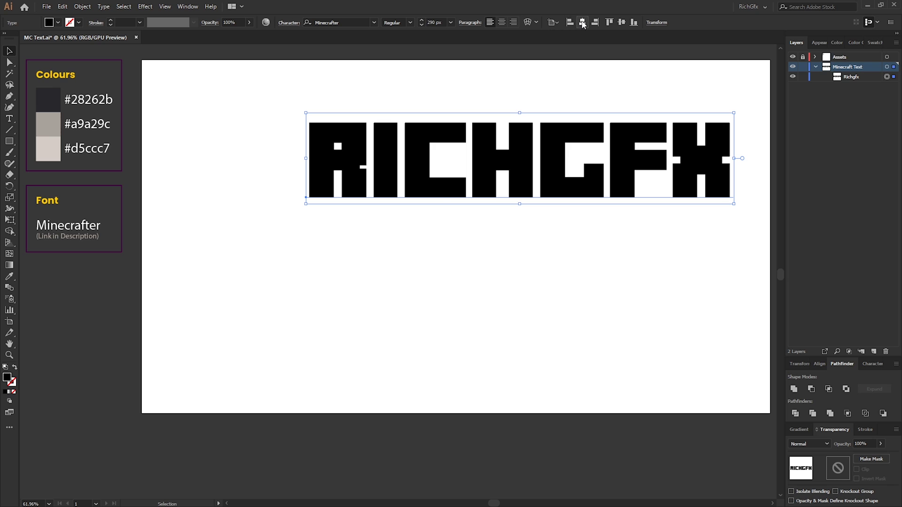
Centre the RICHGFX text horizontally and vertically on the artboard.
left_click(582, 22)
left_click(621, 23)
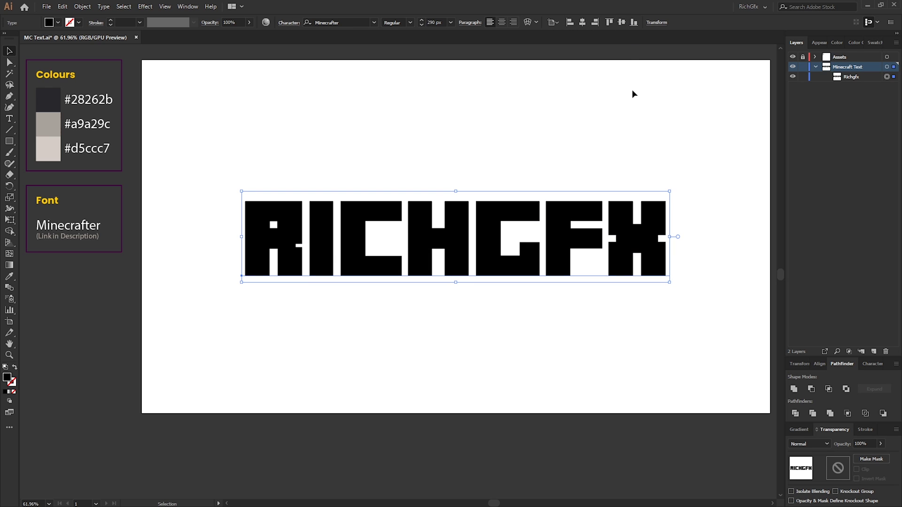
left_click(619, 152)
left_click(588, 230)
Colour the text #d5ccc7 by sampling the swatch with the Eyedropper.
key("i")
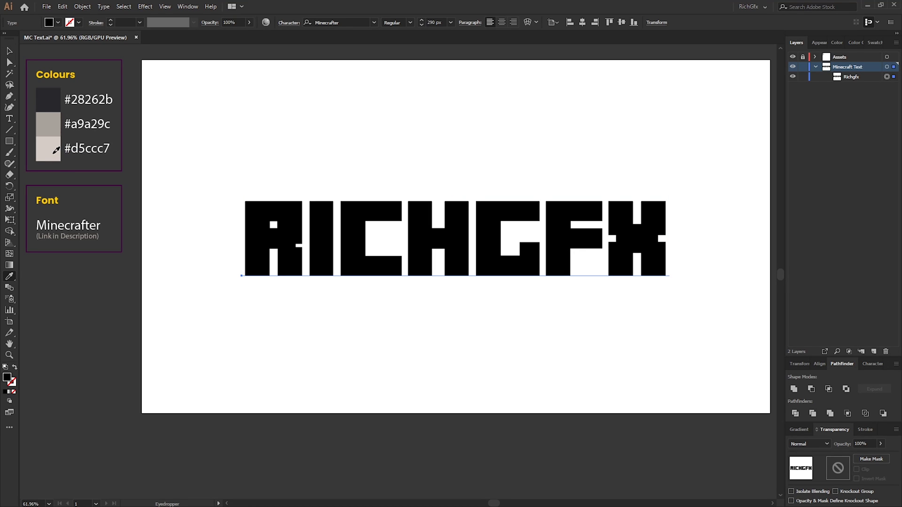
left_click(53, 154)
left_click(10, 51)
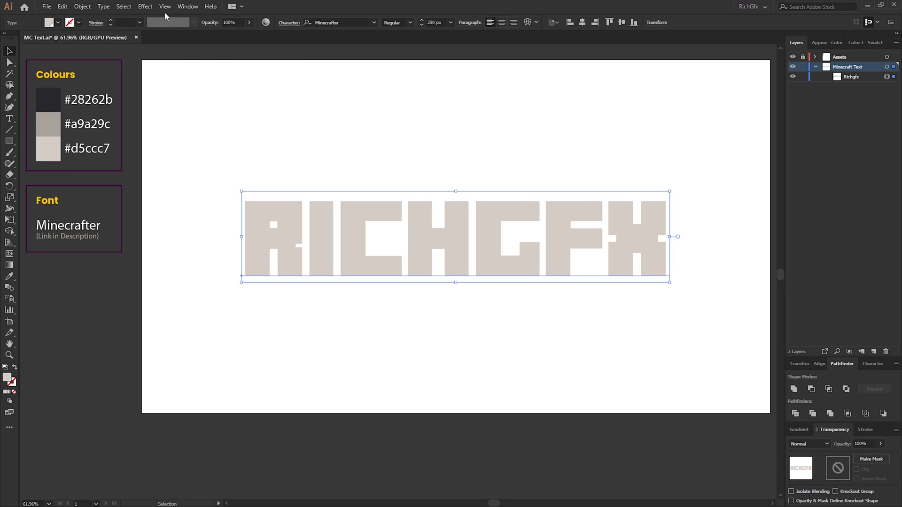
left_click(145, 6)
Add a 3D Extrude & Bevel effect with rotation angles 20°, 1° and 0°.
mouse_move(178, 61)
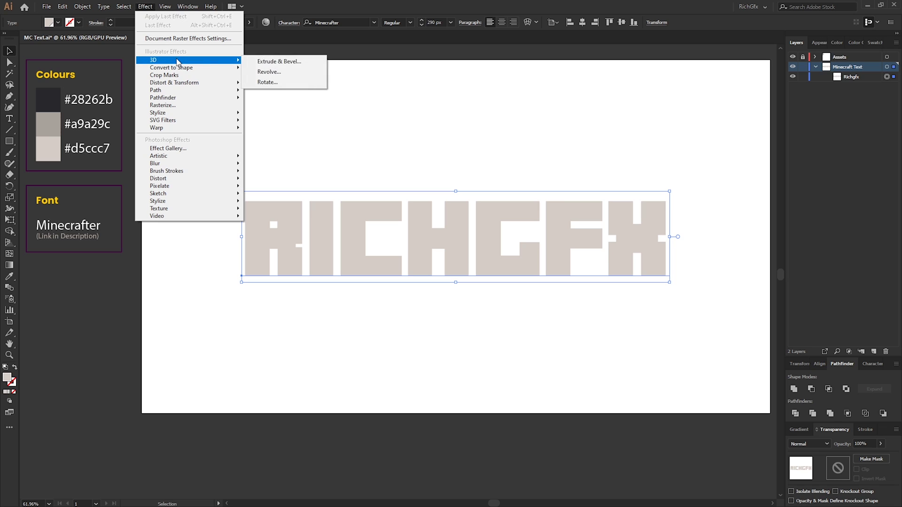
left_click(302, 62)
left_click_drag(730, 30, 499, 112)
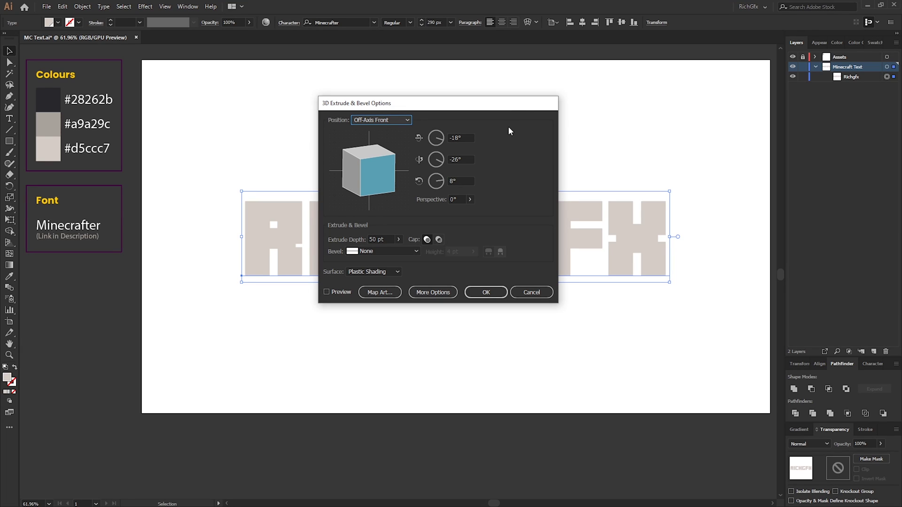
left_click(470, 138)
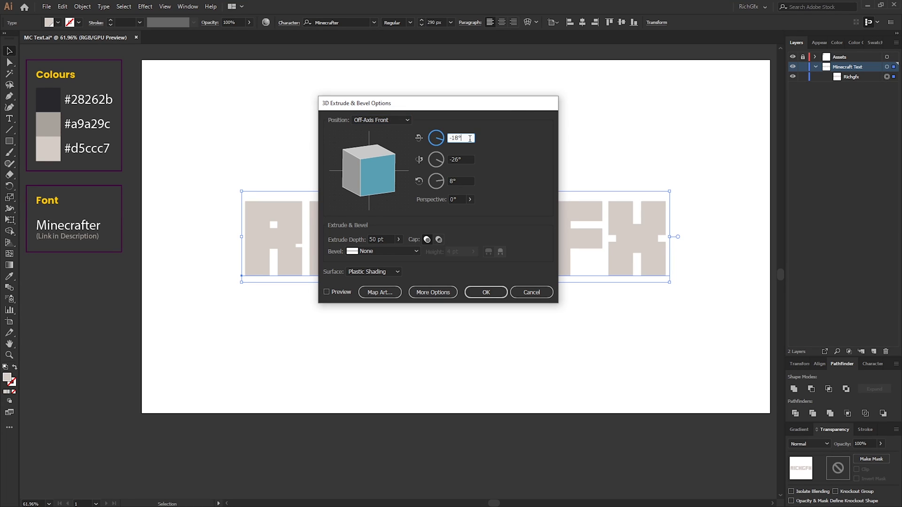
type("20")
key("Tab")
type("1")
key("Tab")
type("0")
key("Tab")
type("7")
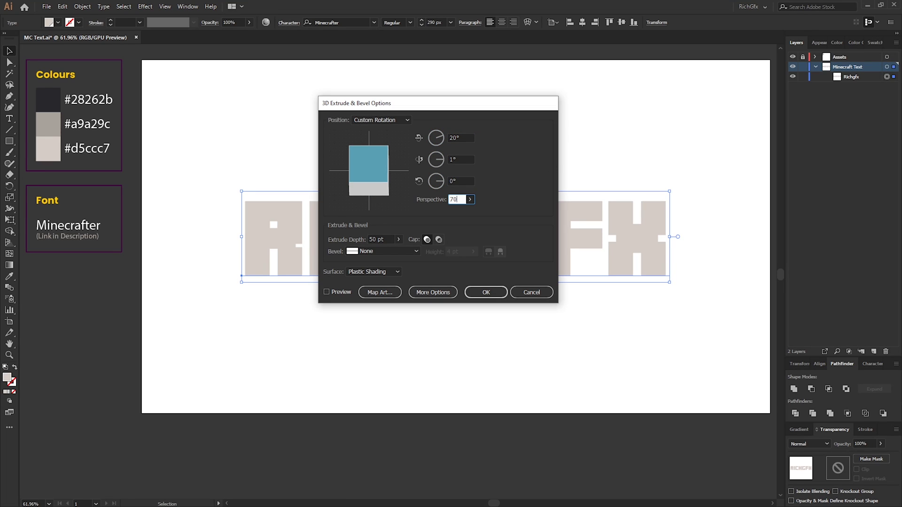
Set 80 pt extrude depth with 70° perspective, preview it and apply.
double_click(369, 239)
type("80")
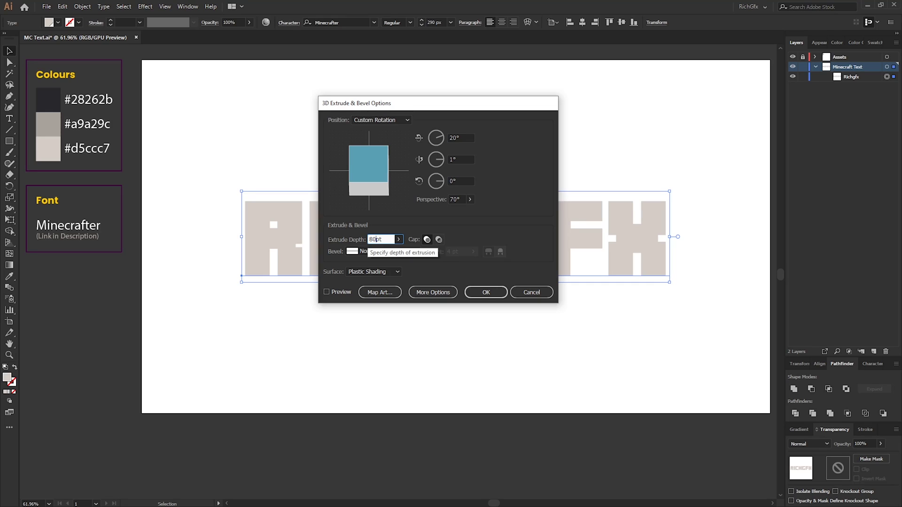
left_click(334, 291)
left_click_drag(437, 106, 491, 74)
left_click(539, 268)
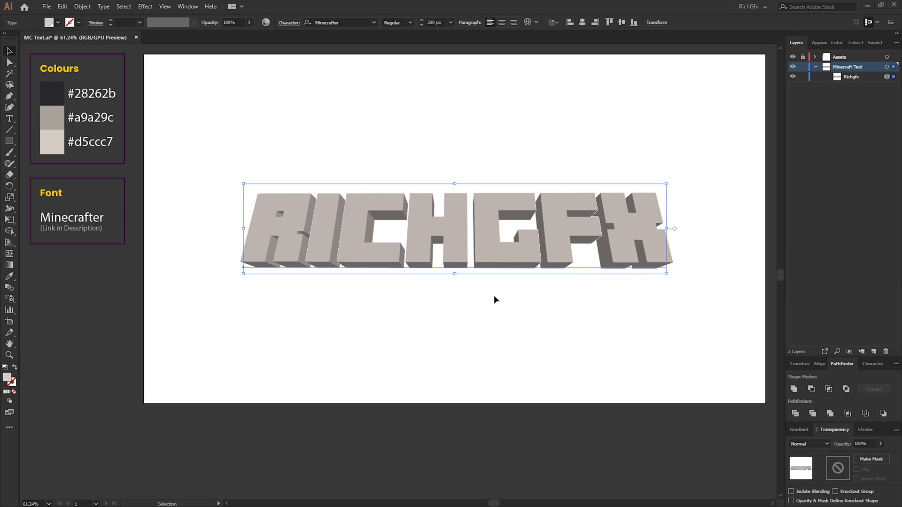
Expand the appearance of the 3D text into editable paths.
left_click(495, 257)
left_click(82, 6)
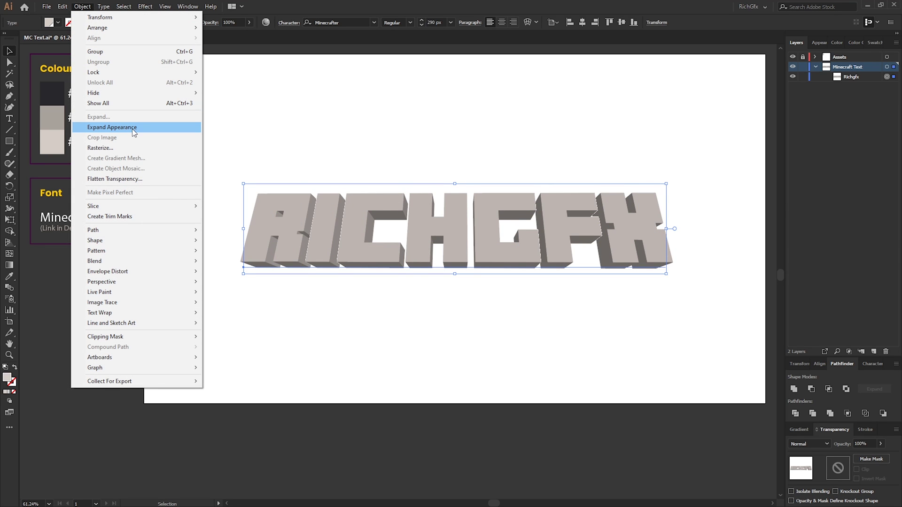
left_click(132, 128)
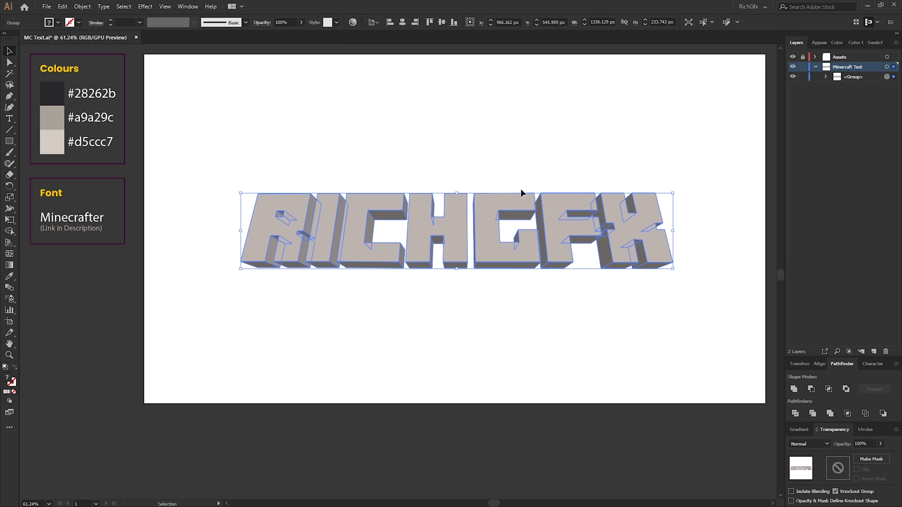
Ungroup the expanded artwork three times down to individual paths.
left_click(85, 6)
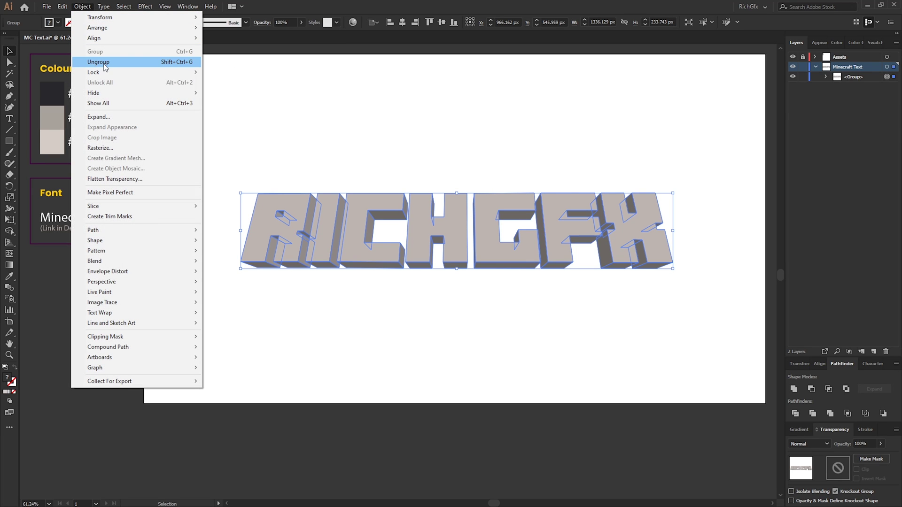
left_click(105, 61)
left_click(80, 6)
left_click(99, 61)
left_click(82, 6)
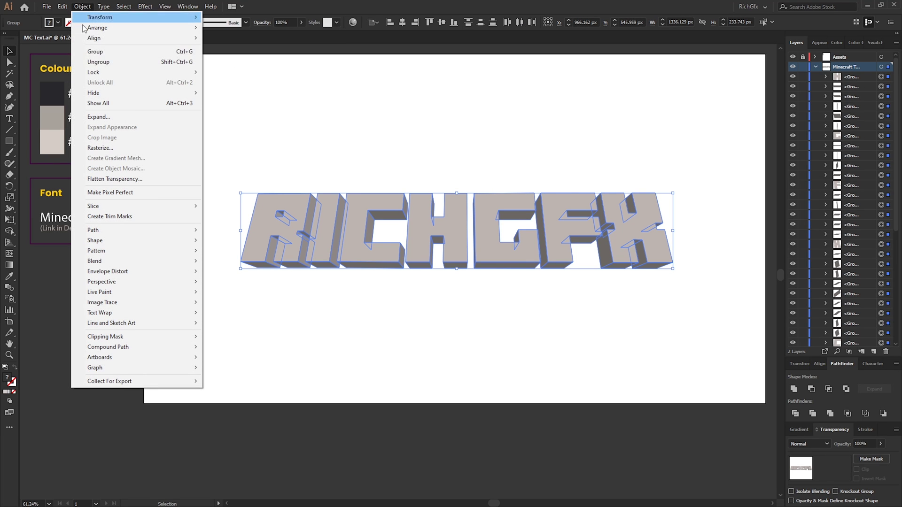
left_click(100, 62)
Select the front faces of R, I, C, H, G, F and X together.
left_click(644, 272)
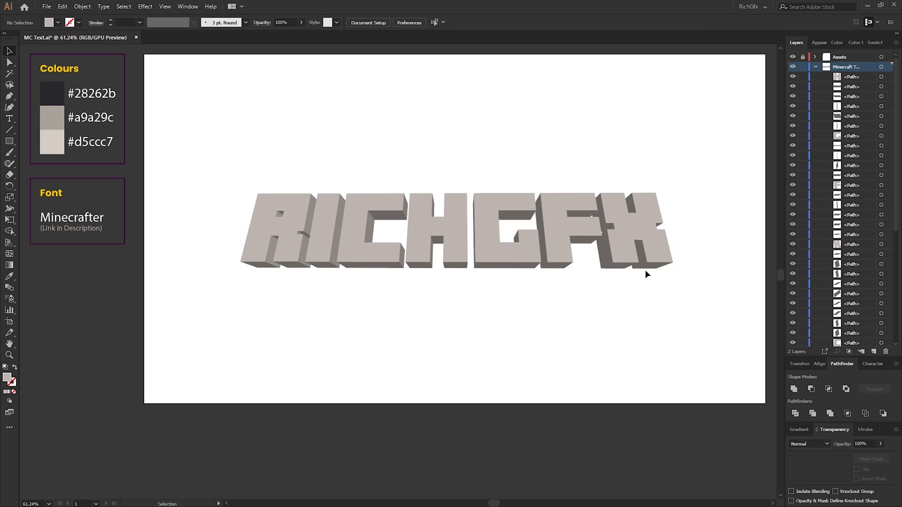
left_click(292, 201)
left_click(322, 212, "shift")
left_click(363, 212, "shift")
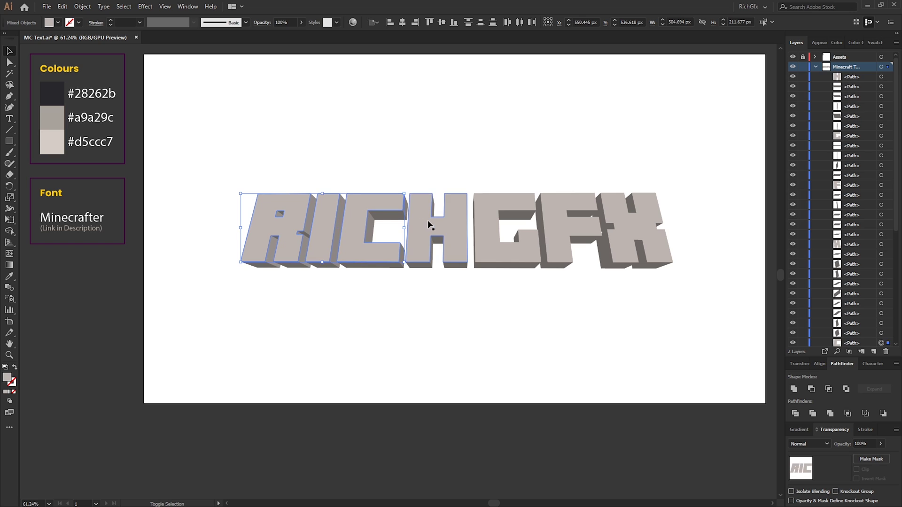
left_click(423, 221, "shift")
left_click(488, 222, "shift")
left_click(551, 221, "shift")
left_click(635, 223, "shift")
left_click(636, 224, "shift")
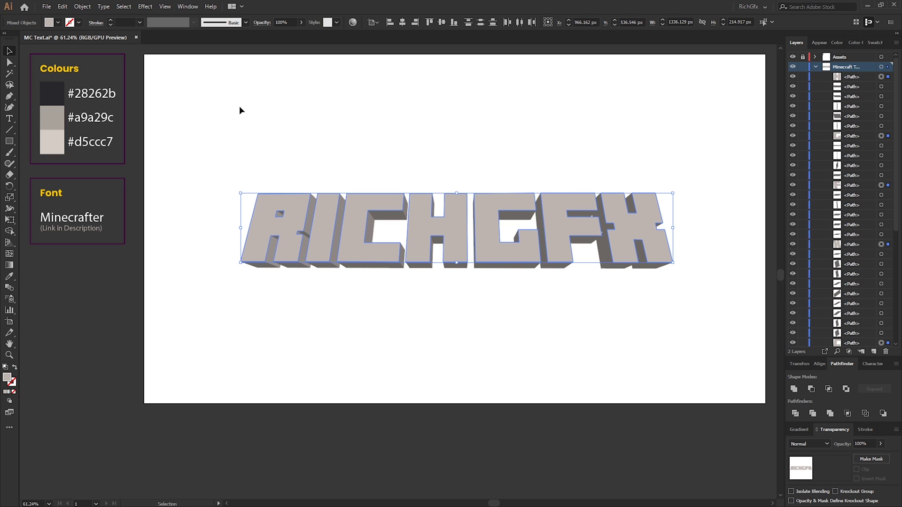
Make the selected letter faces into one compound path.
left_click(83, 6)
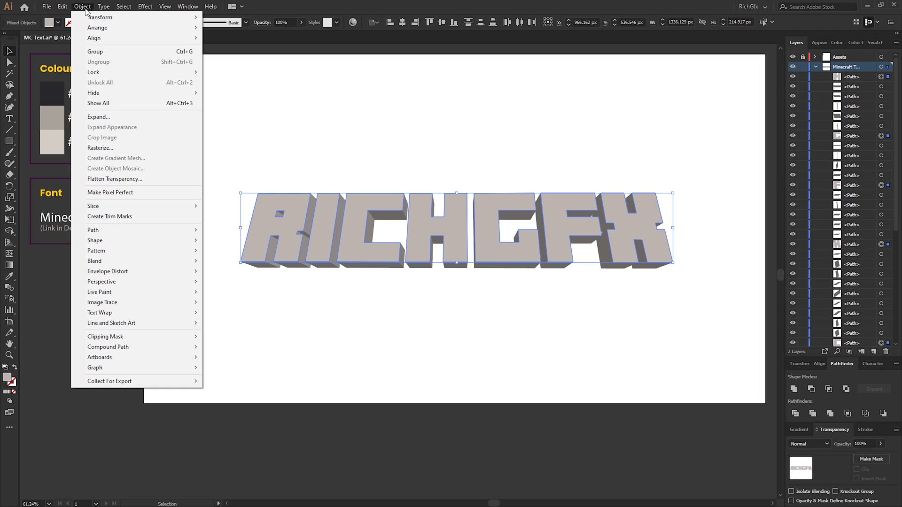
mouse_move(137, 347)
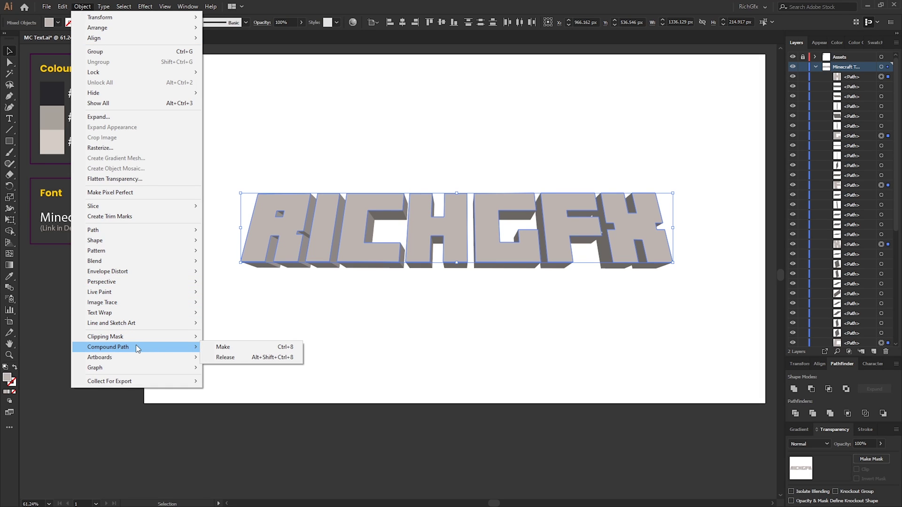
left_click(240, 346)
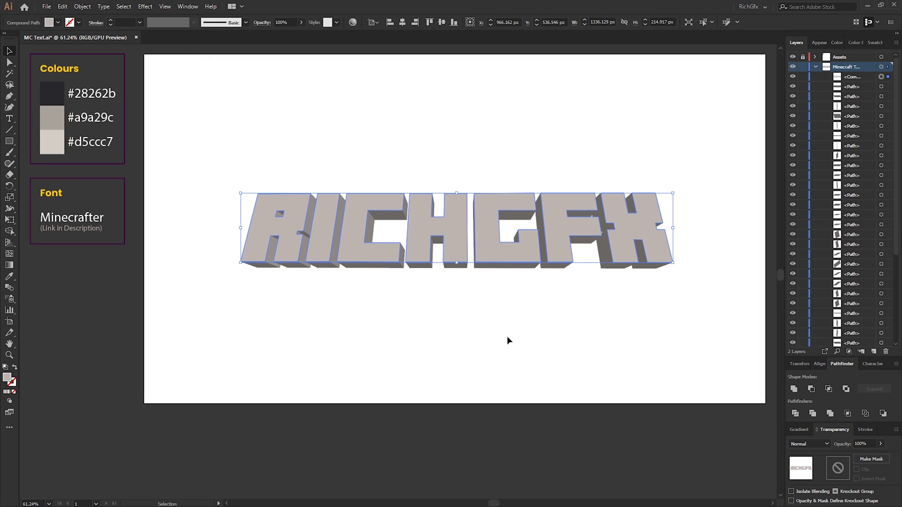
At 100% zoom, select the sliver and edge pieces of R, I, C and H.
left_click(508, 339)
key("ctrl+1")
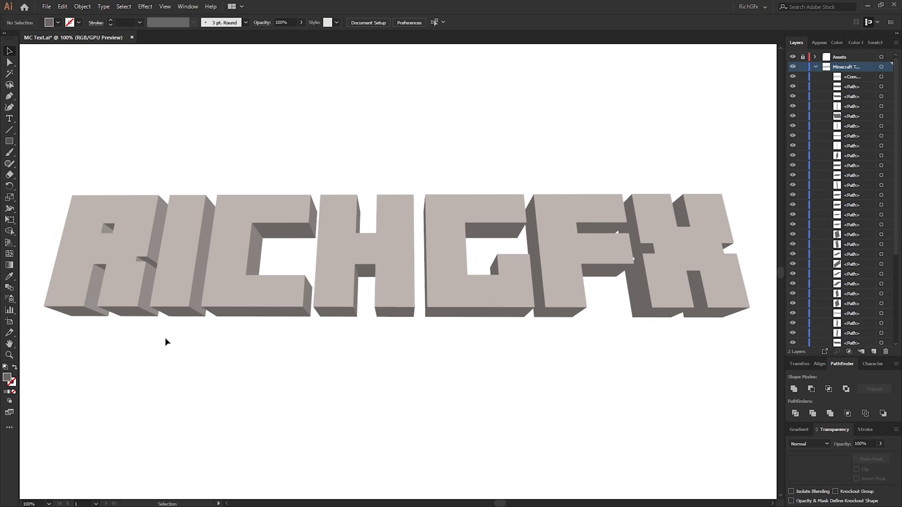
left_click(112, 229)
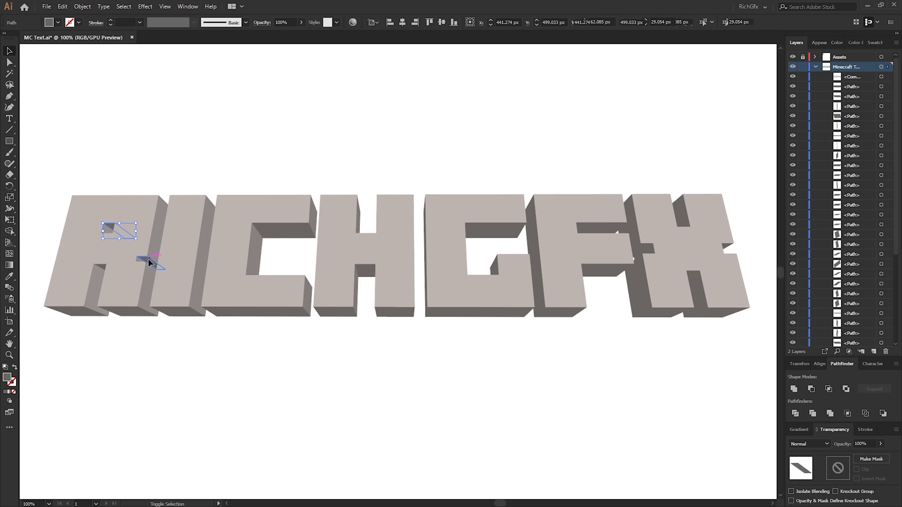
left_click(148, 260, "shift")
left_click(123, 311, "shift")
left_click(82, 315, "shift")
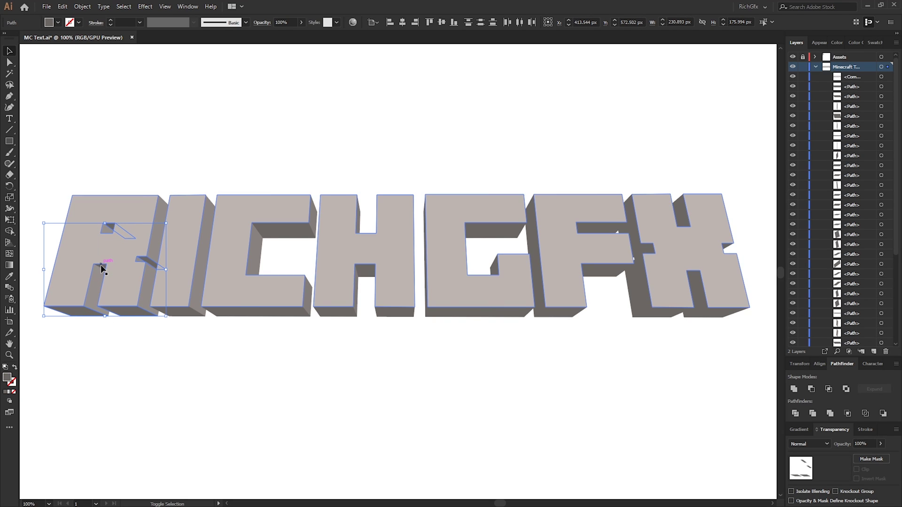
left_click(190, 314, "shift")
left_click(278, 238, "shift")
left_click(285, 318, "shift")
left_click(366, 271, "shift")
left_click(335, 312, "shift")
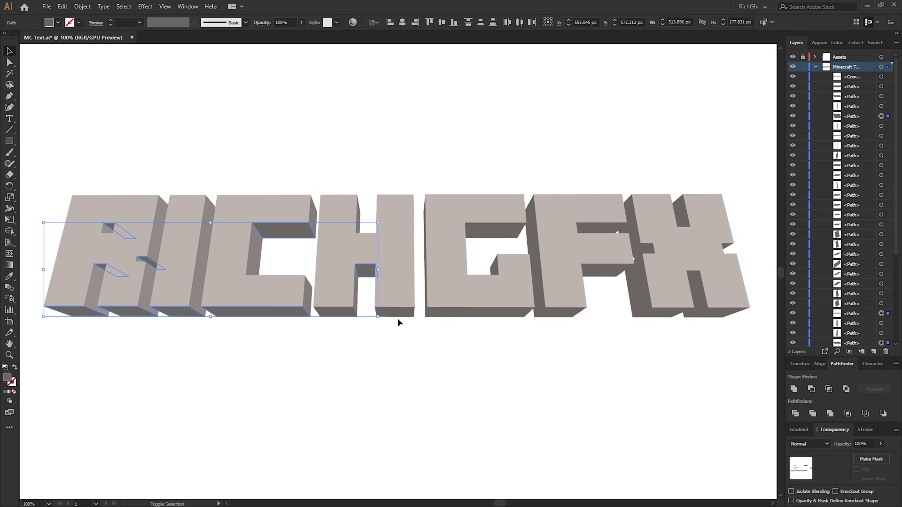
left_click(396, 313, "shift")
Add the G, F and X edge pieces and unite everything with Pathfinder.
left_click(481, 313, "shift")
left_click(493, 231, "shift")
left_click(603, 230, "shift")
left_click(602, 270, "shift")
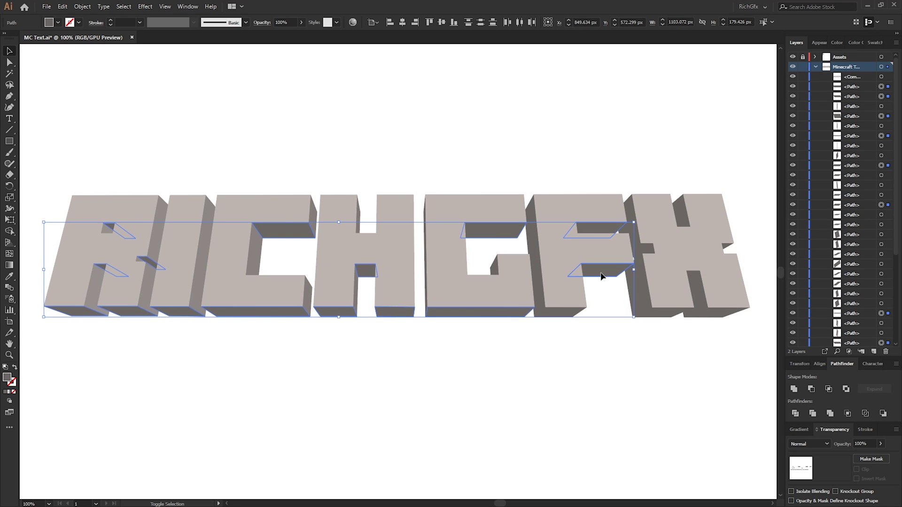
left_click(563, 310, "shift")
left_click(667, 312, "shift")
left_click(725, 314, "shift")
left_click(691, 276, "shift")
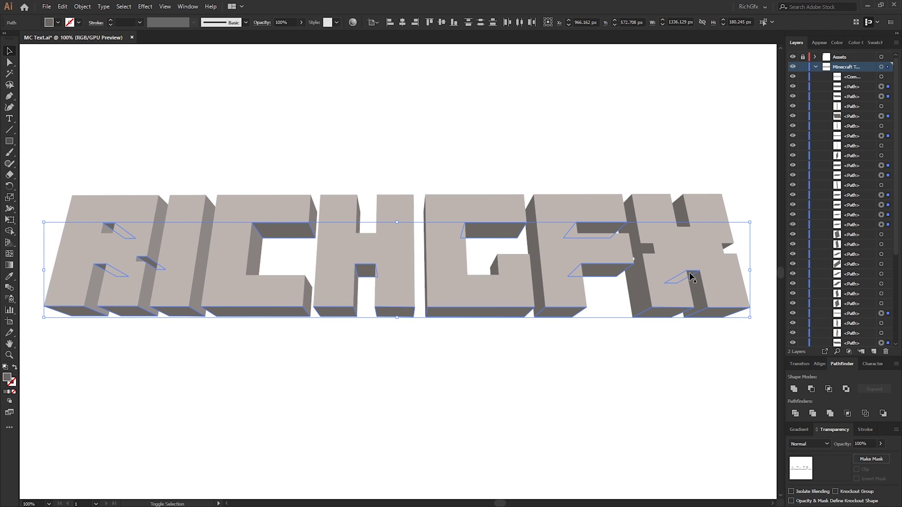
left_click(727, 245, "shift")
left_click(646, 246, "shift")
left_click(793, 389)
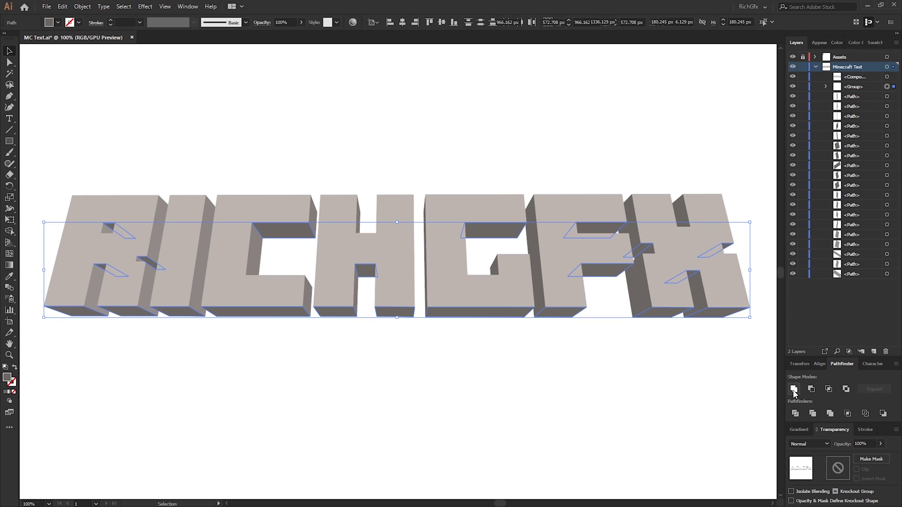
Hide the face layers and unite all the slanted side pieces with Pathfinder.
left_click(761, 357)
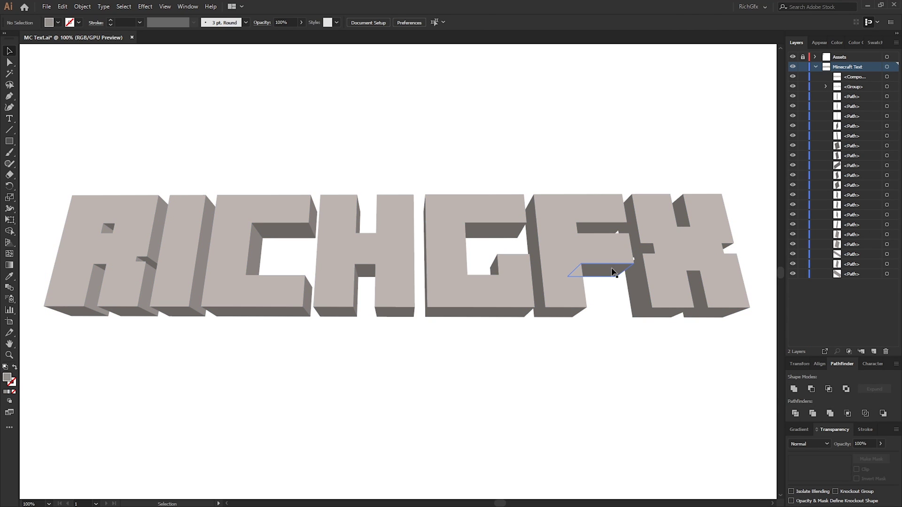
left_click(640, 286)
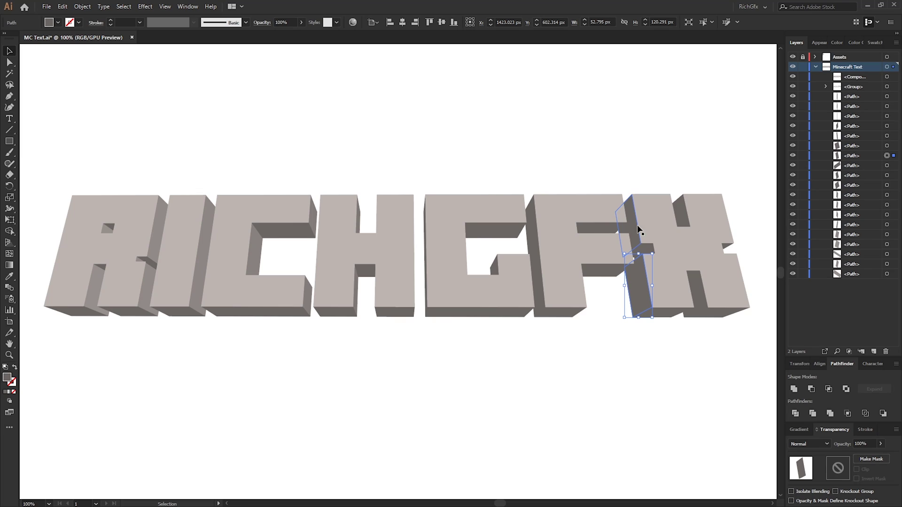
left_click(627, 168)
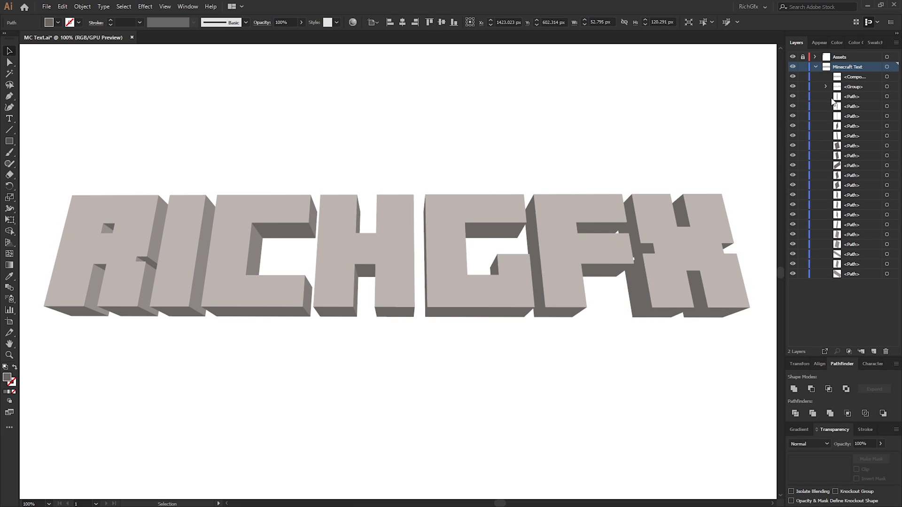
left_click(793, 77)
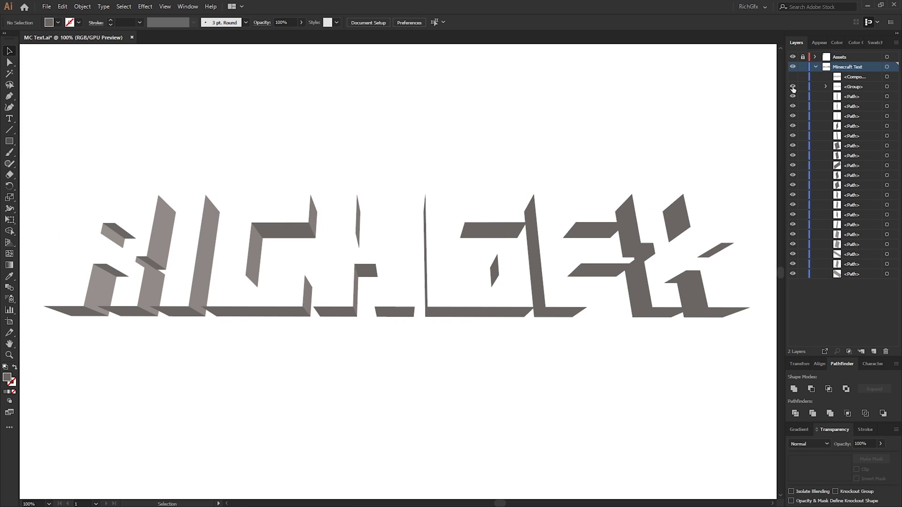
left_click(793, 86)
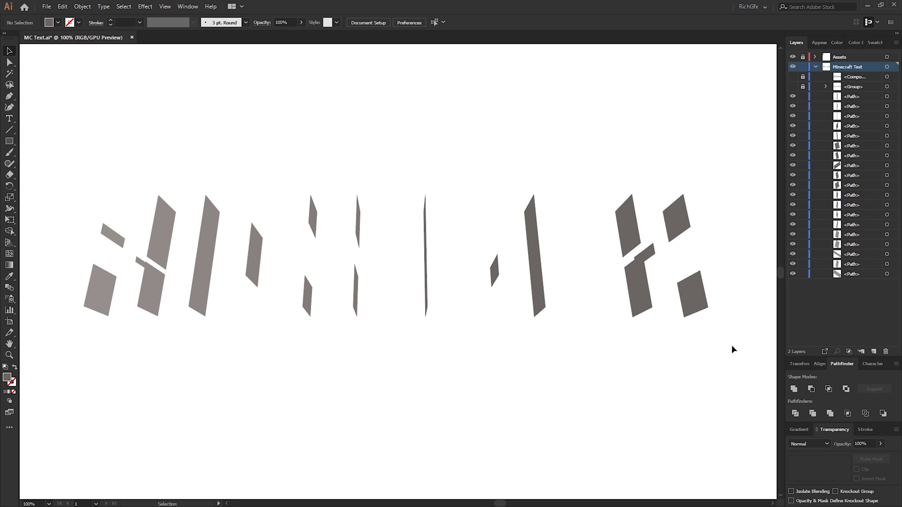
left_click_drag(741, 346, 66, 150)
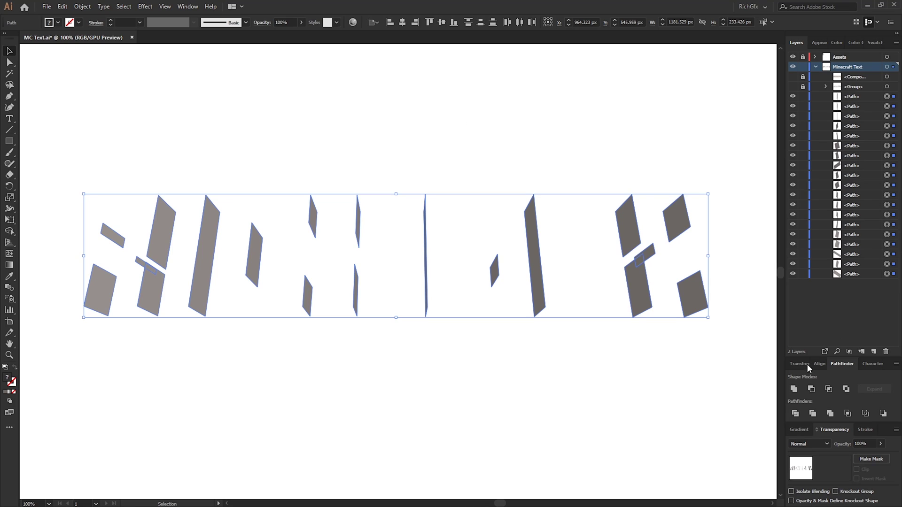
left_click(795, 391)
Show and unlock both letter-face layers again.
left_click(791, 77)
left_click(793, 87)
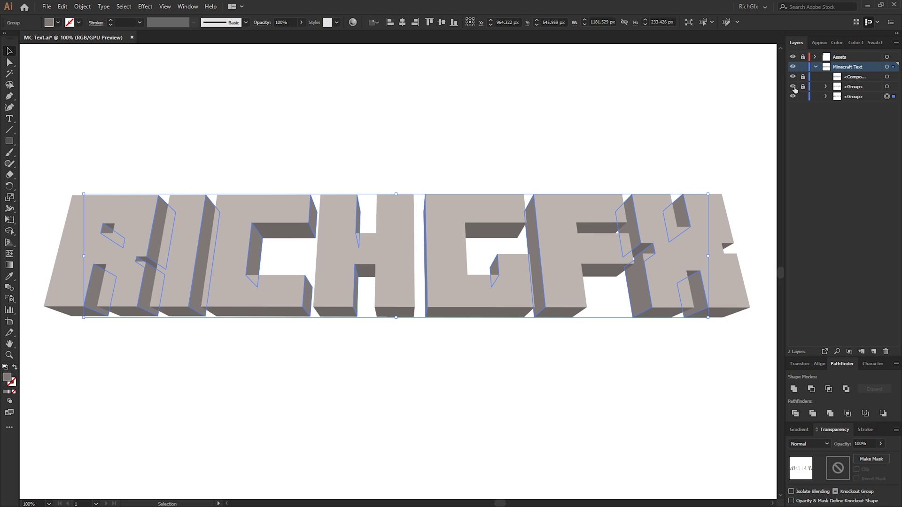
left_click(803, 78)
left_click(803, 87)
left_click(620, 121)
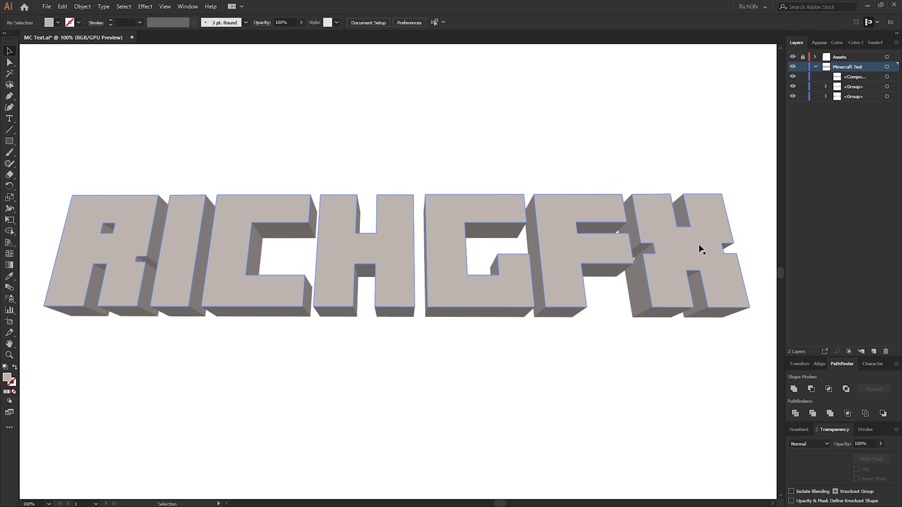
Alt-drag a copy of the RICHGFX front face above the 3D text.
left_click(683, 249)
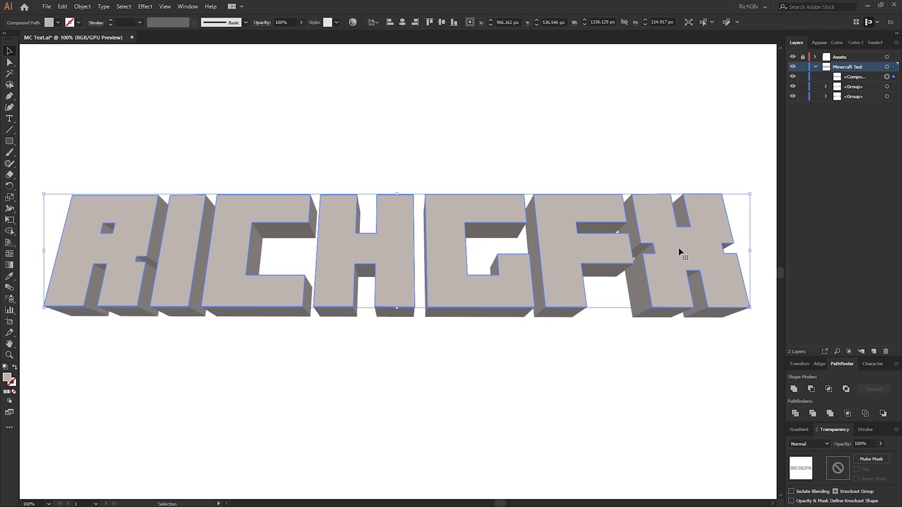
left_click_drag(666, 275, 661, 141)
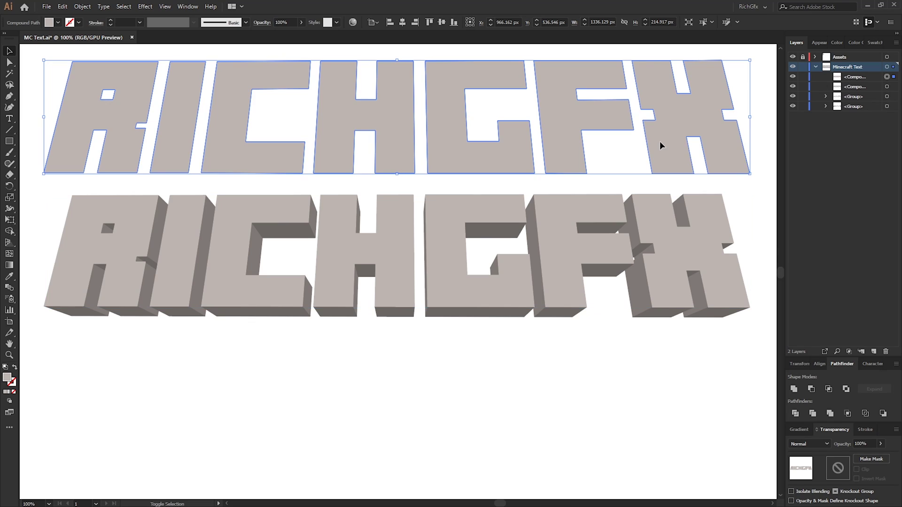
left_click(646, 393)
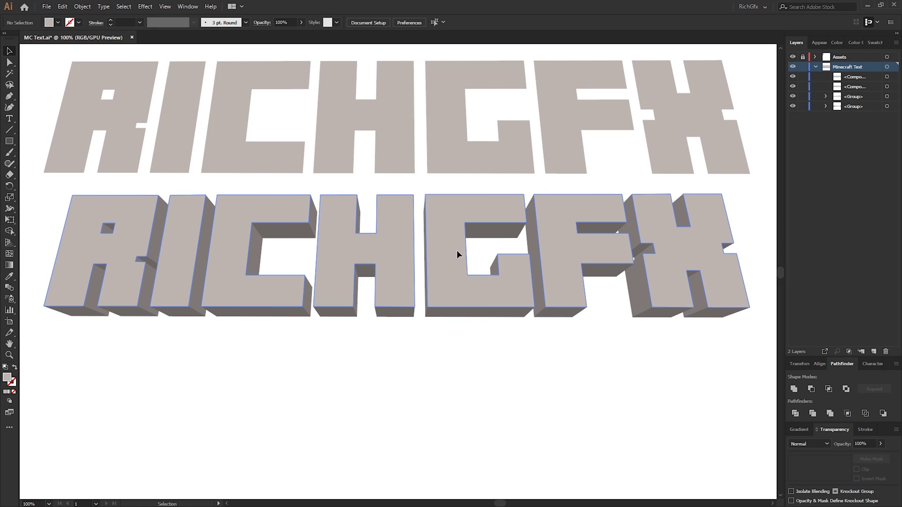
Copy the 3D text's front face and fill it white.
left_click(462, 196)
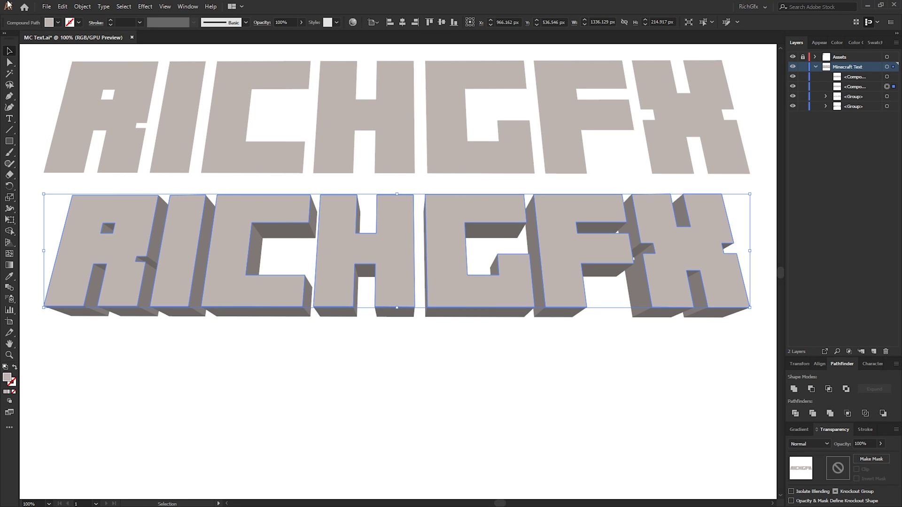
left_click(62, 6)
left_click(101, 52)
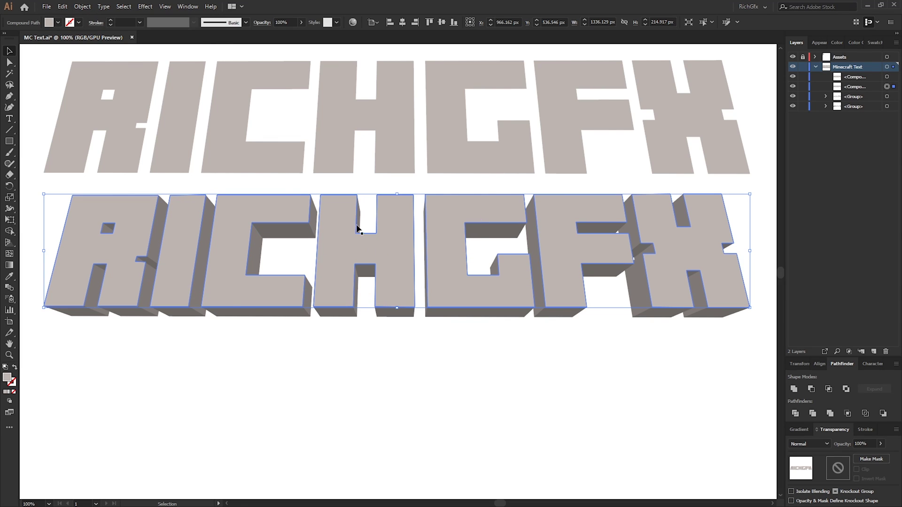
left_click(57, 22)
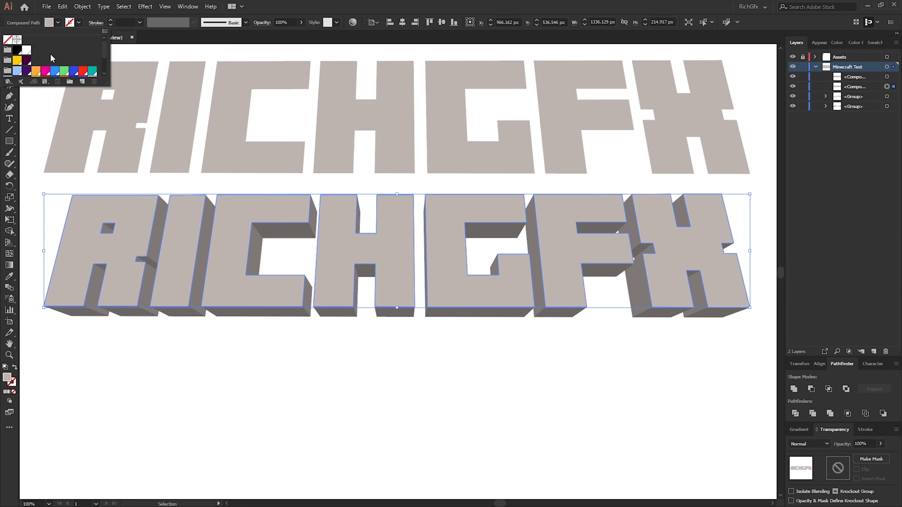
left_click(27, 50)
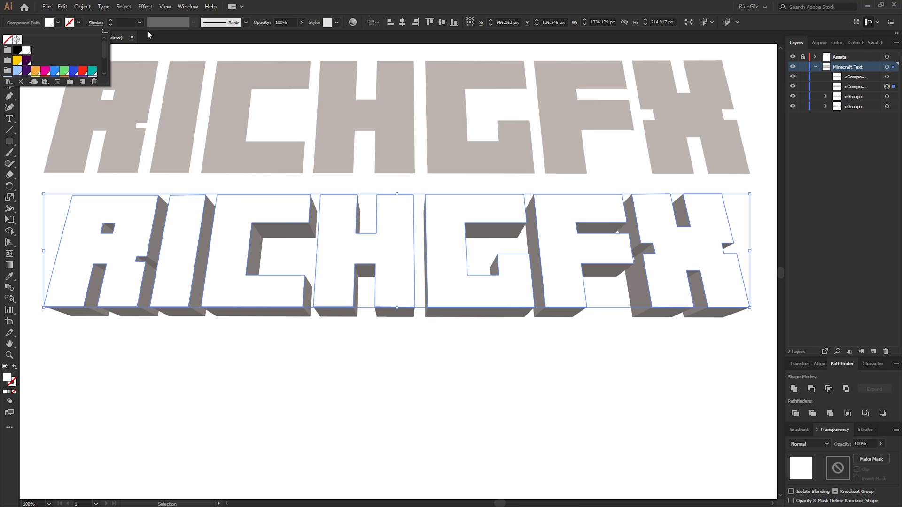
left_click(63, 6)
left_click(65, 6)
left_click(69, 5)
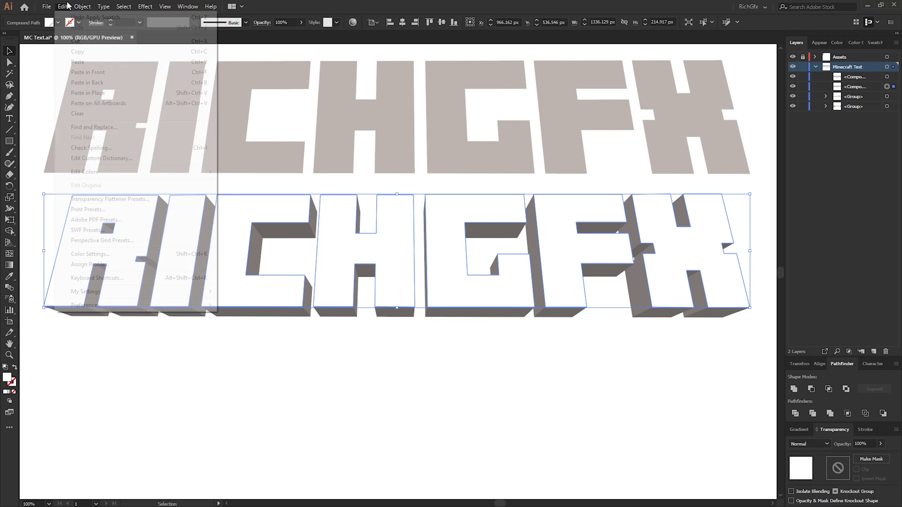
Paste the grey face in place and nudge it slightly up and right.
left_click(88, 92)
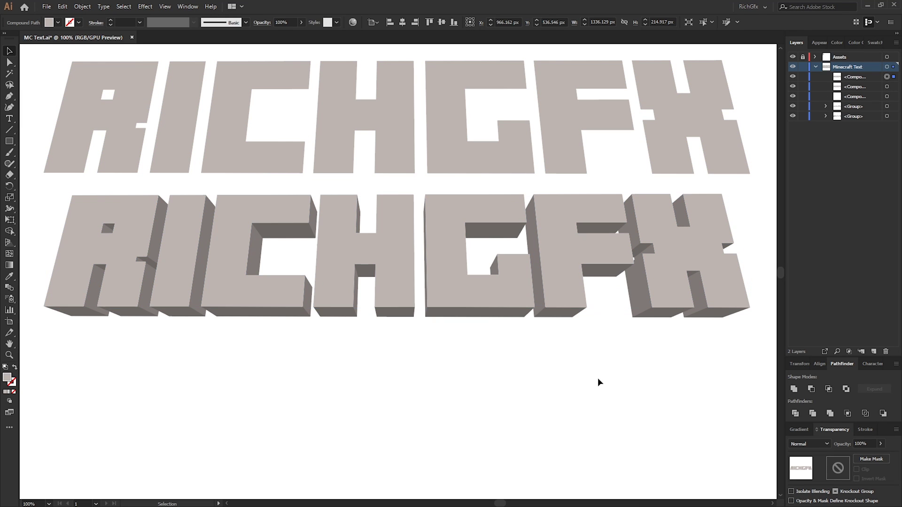
left_click(598, 378)
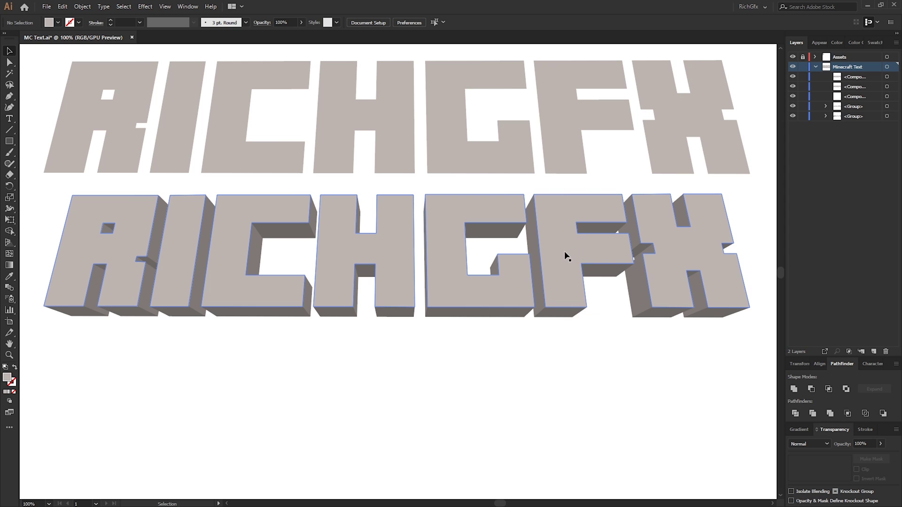
left_click_drag(568, 255, 605, 208)
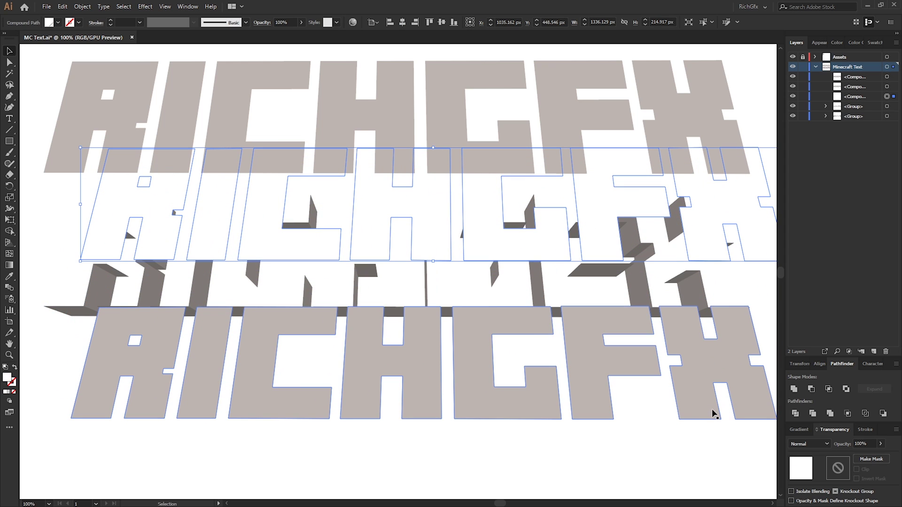
key("a")
key("v")
key("ctrl+z")
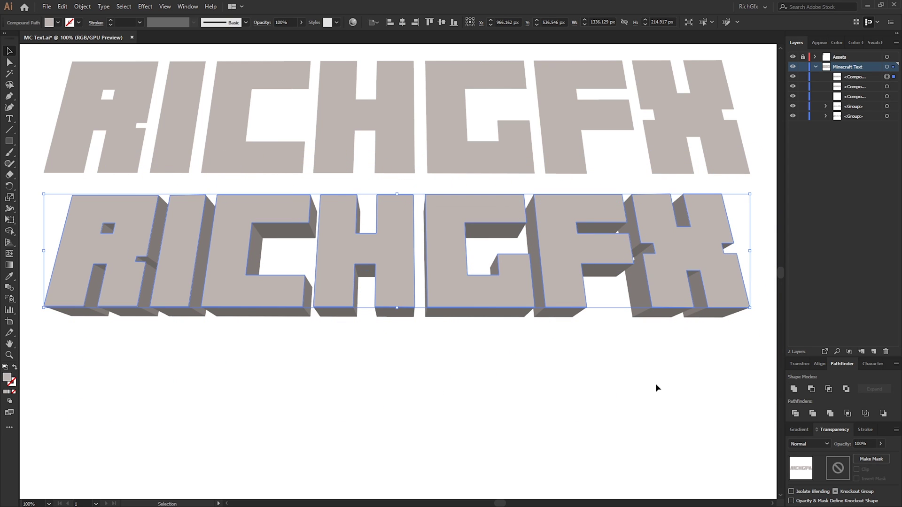
left_click(641, 365)
left_click(562, 251)
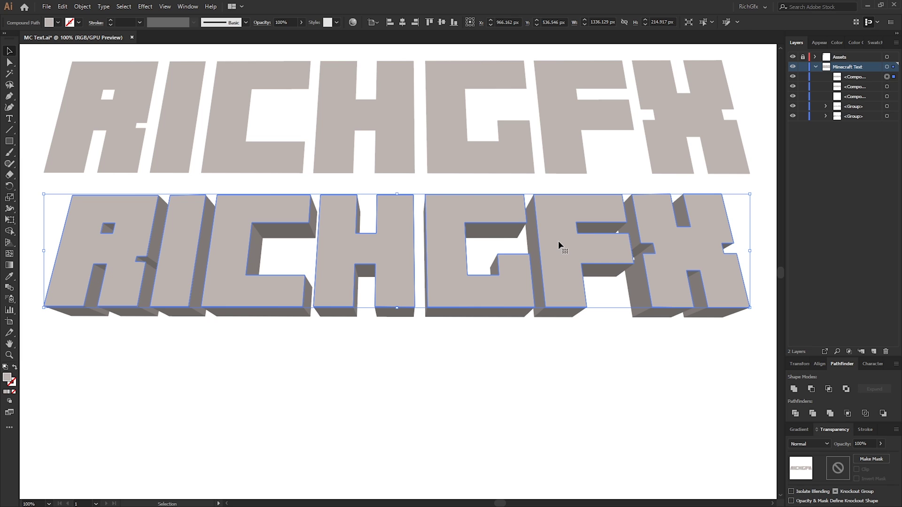
key("Up")
key("Up")
key("Up")
key("Up")
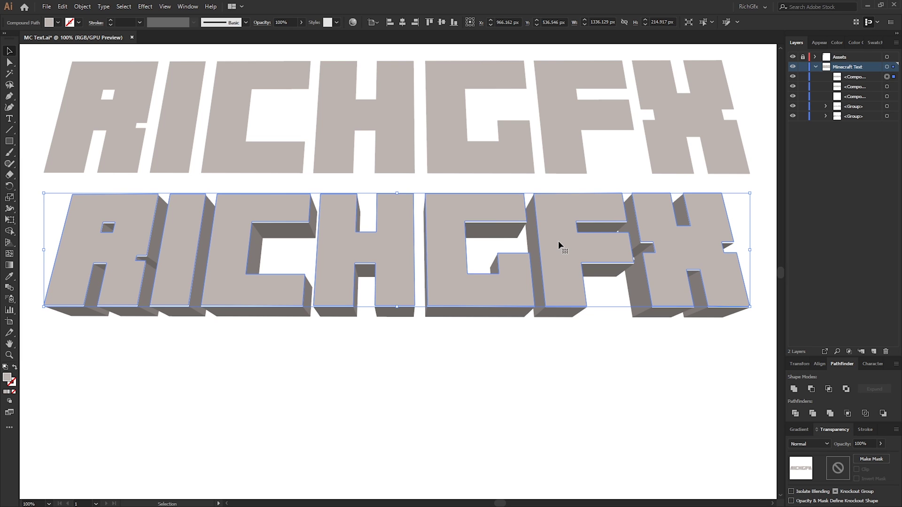
key("Right")
key("Right")
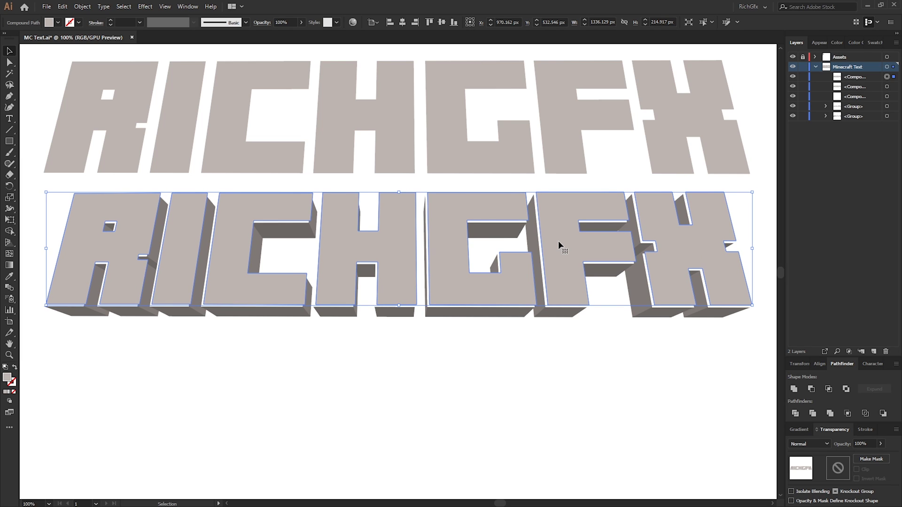
left_click(724, 189)
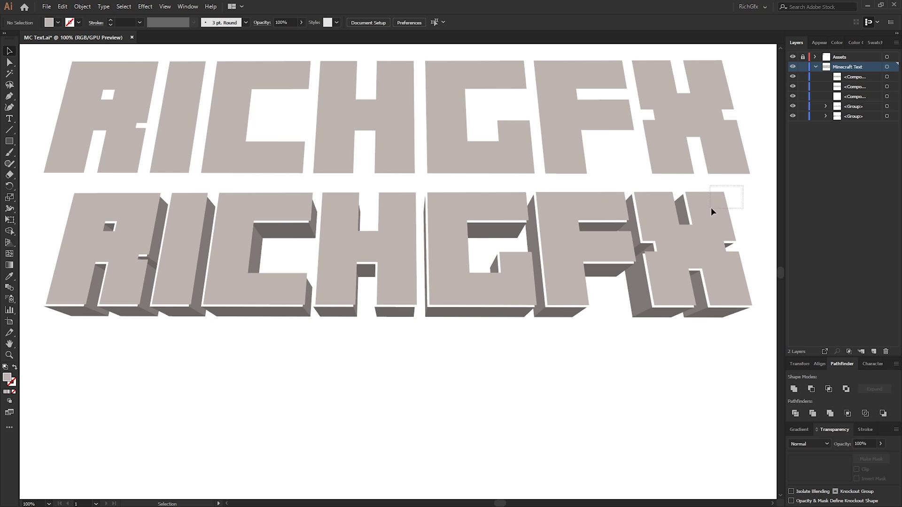
Intersect the grey and white faces, then nudge the group left and down to X 963.462, Y 538.541 px.
left_click_drag(711, 207, 711, 207)
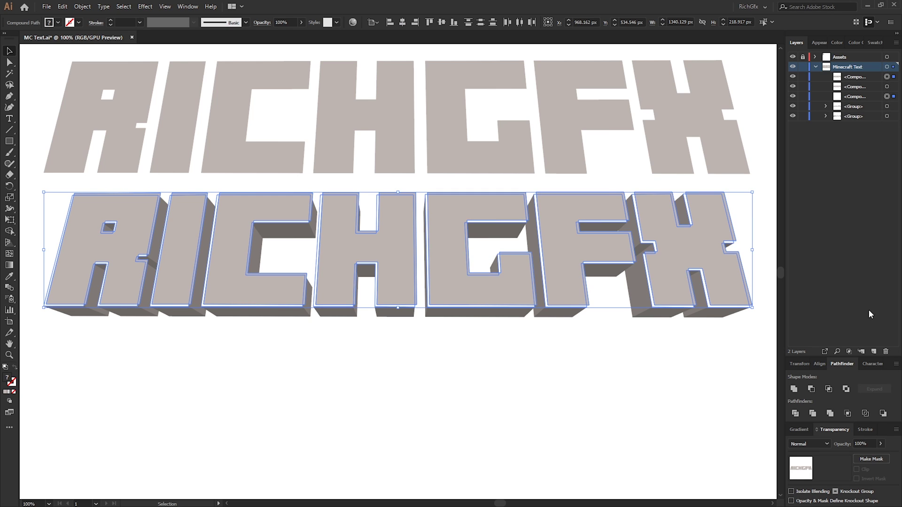
left_click(829, 390)
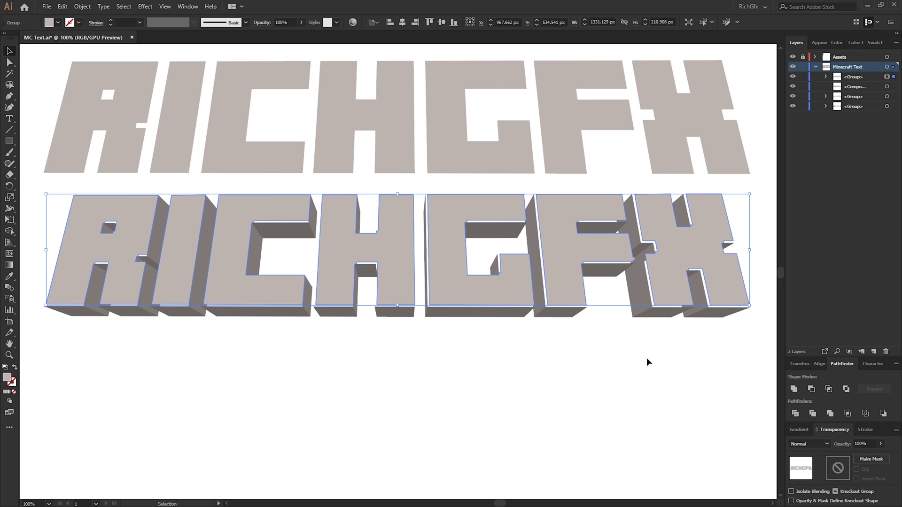
key("Left")
key("Left")
key("Left")
key("Left")
key("Down")
key("Down")
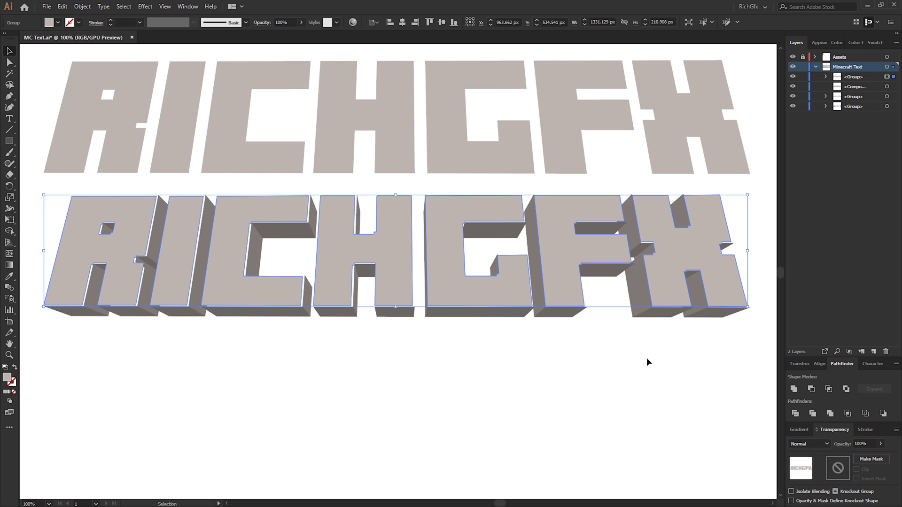
key("Down")
key("Down")
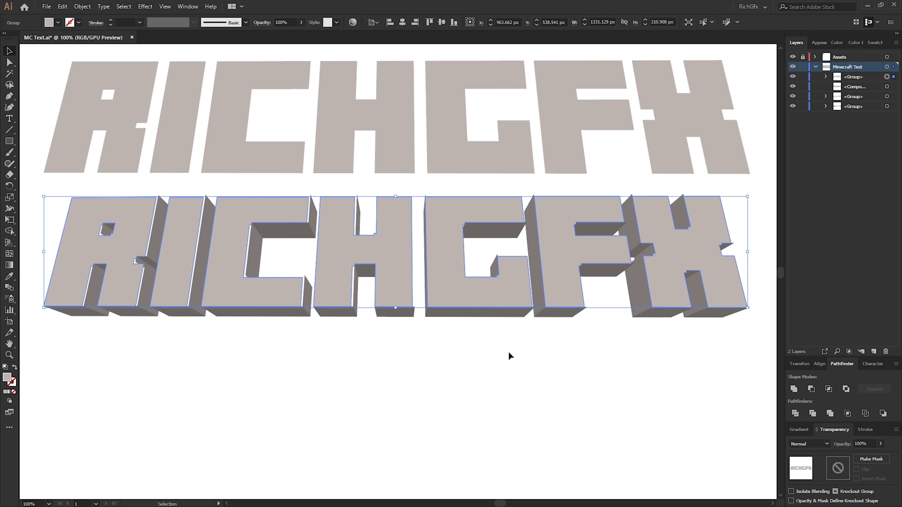
Paste the copied face in place and fill it white with the Eyedropper.
left_click(63, 6)
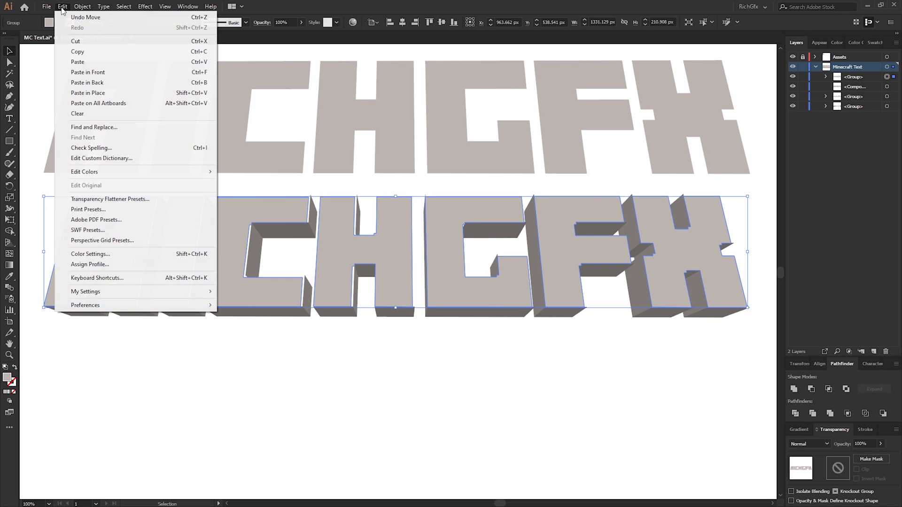
left_click(129, 92)
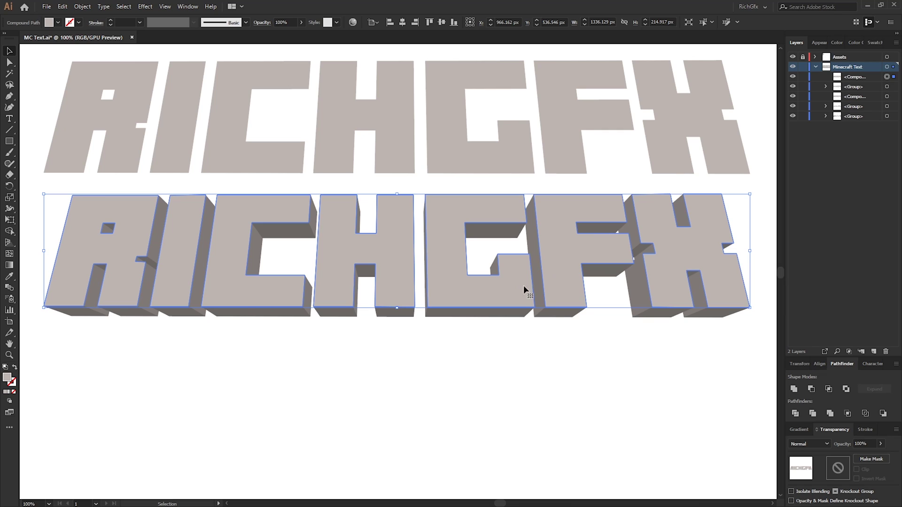
key("i")
left_click(611, 368)
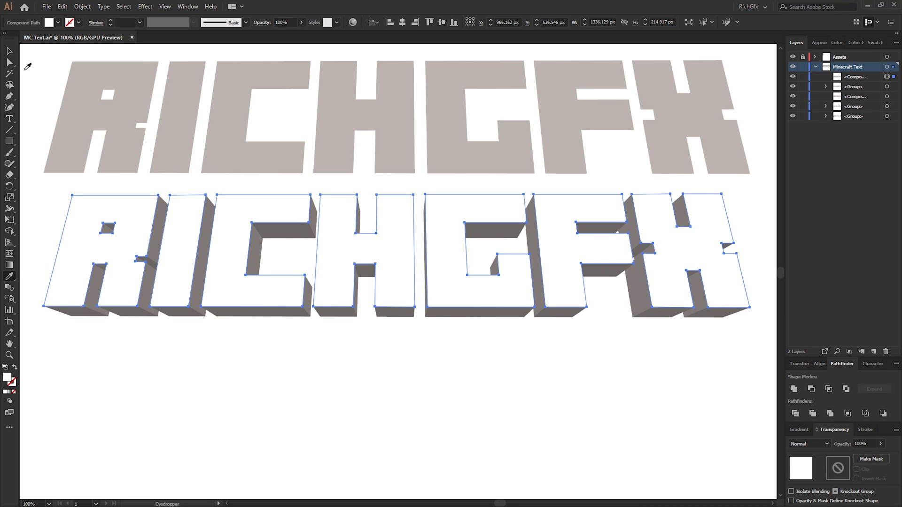
Undo to restore the tan fill on the lettering and zoom out.
left_click(11, 52)
key("a")
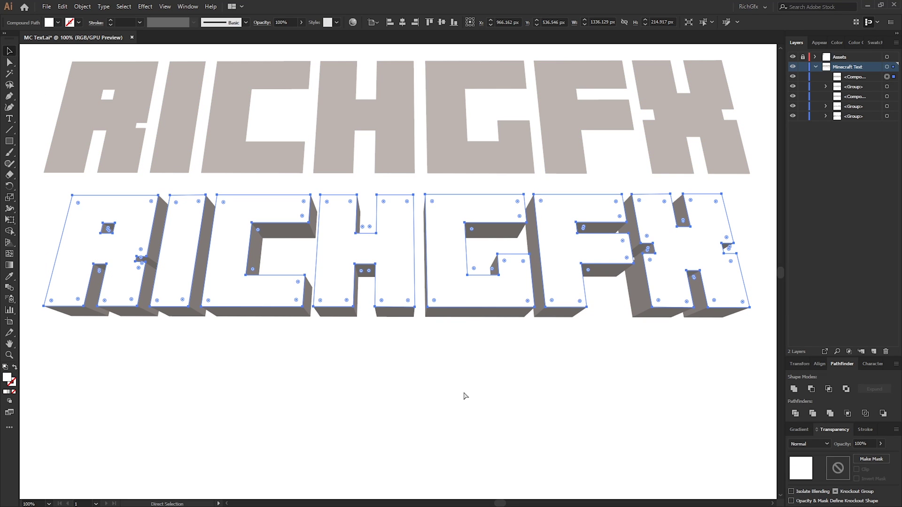
key("ctrl+z")
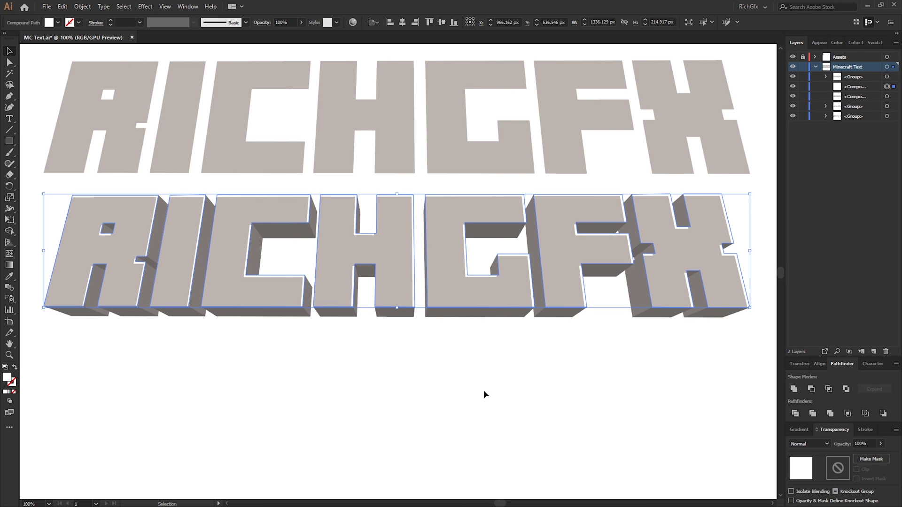
left_click(718, 375)
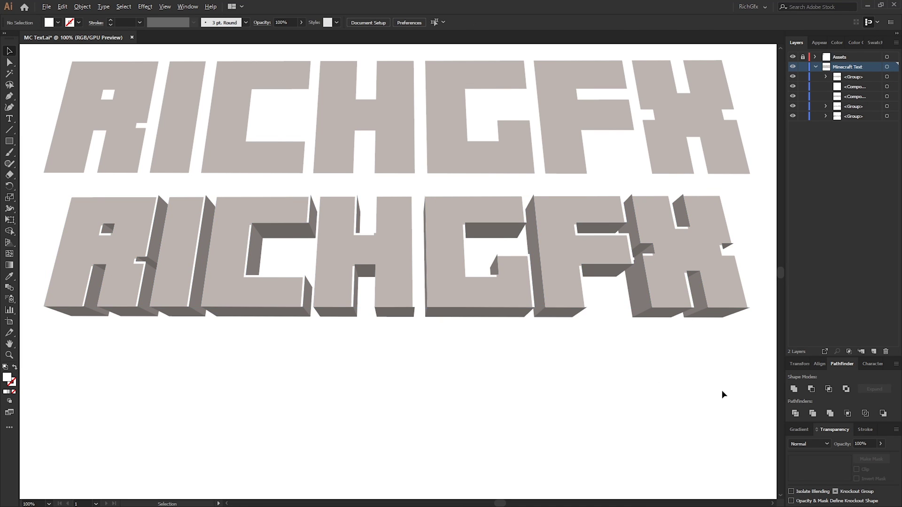
Draw a 1920 × 1080 px rectangle with the Rectangle tool.
scroll(726, 395, "down", 1)
left_click_drag(728, 395, 627, 364)
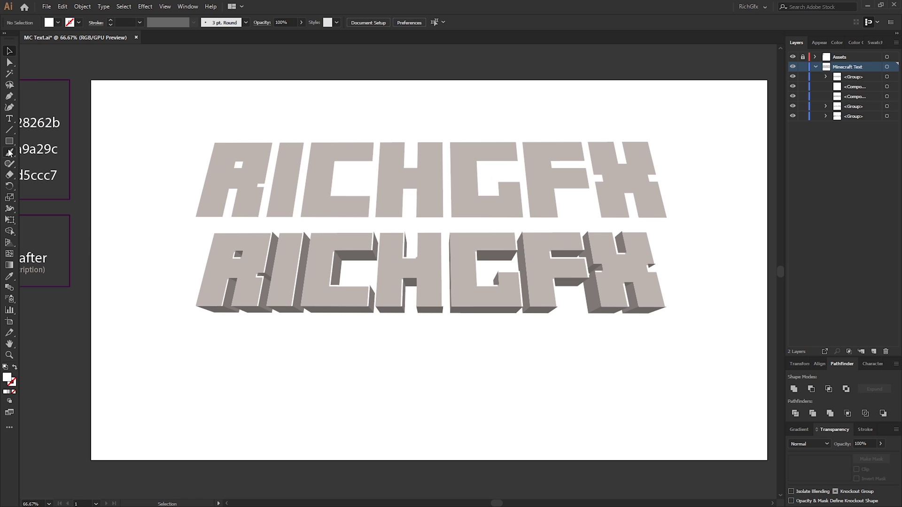
left_click(9, 141)
left_click(94, 83)
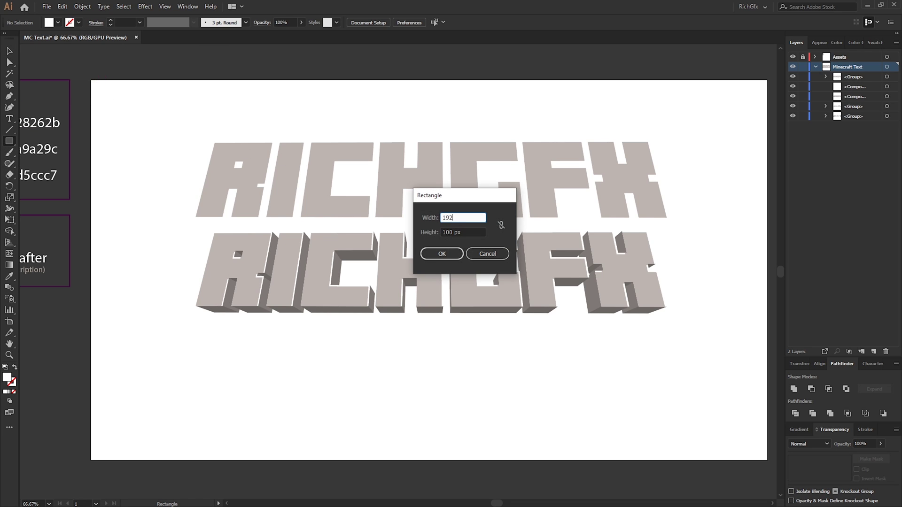
key("Tab")
type("1080")
key("Return")
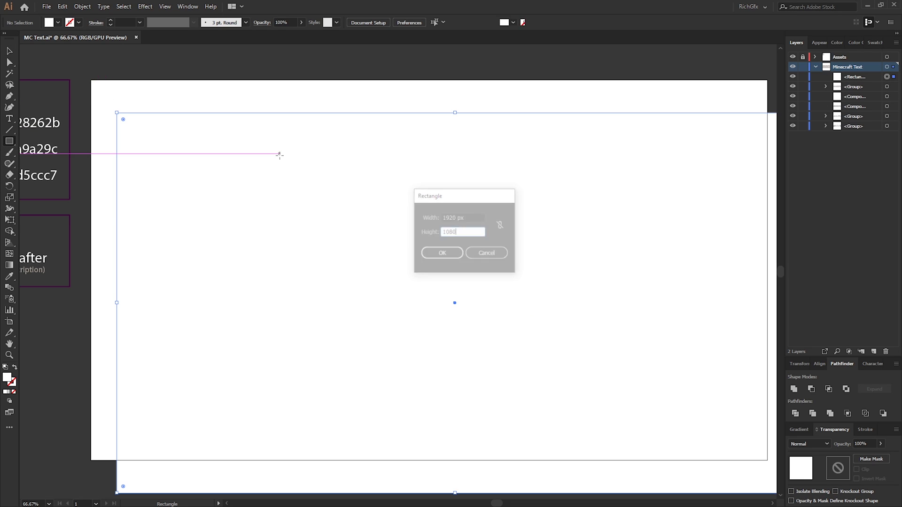
Fill the rectangle dark purple, centre it, send it to back and lock it.
left_click(57, 23)
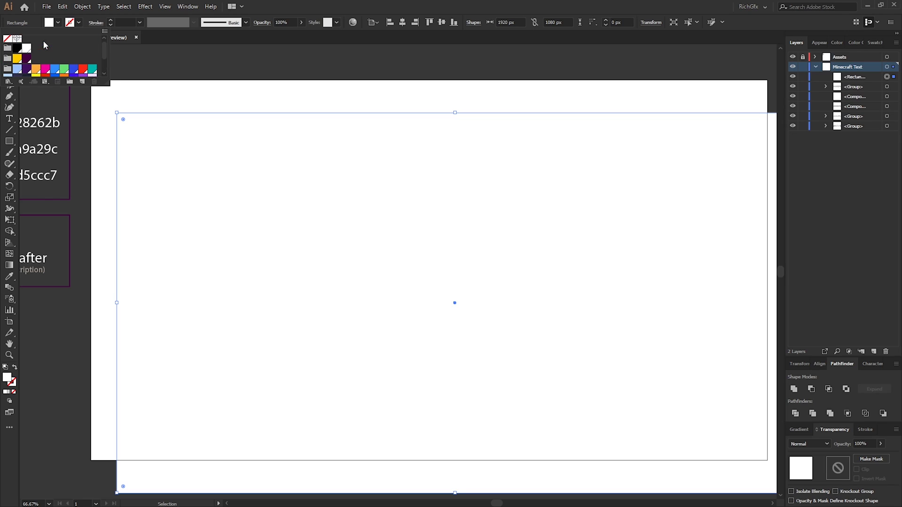
left_click(17, 61)
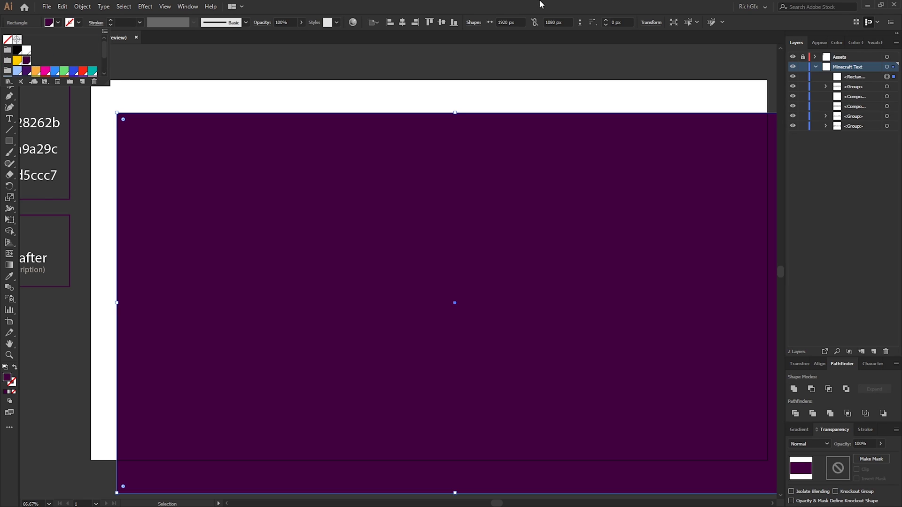
left_click(402, 22)
left_click(441, 22)
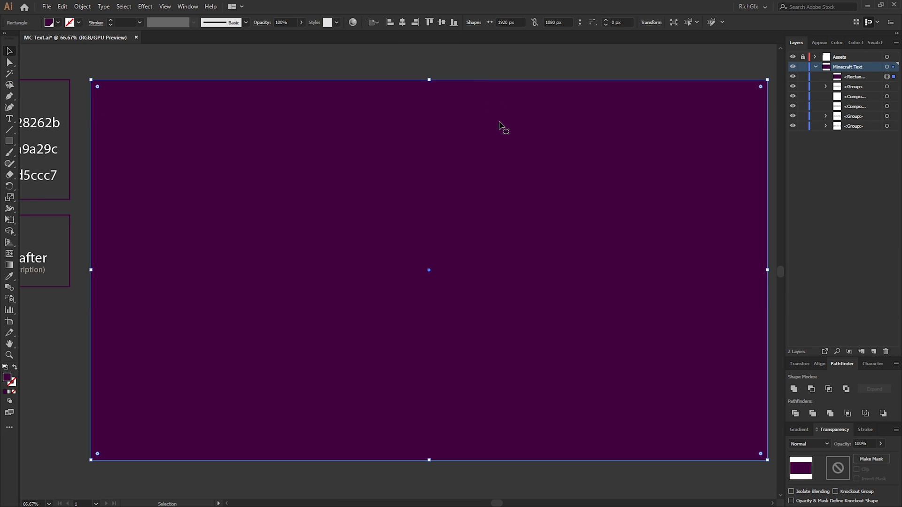
key("ctrl+shift+bracketleft")
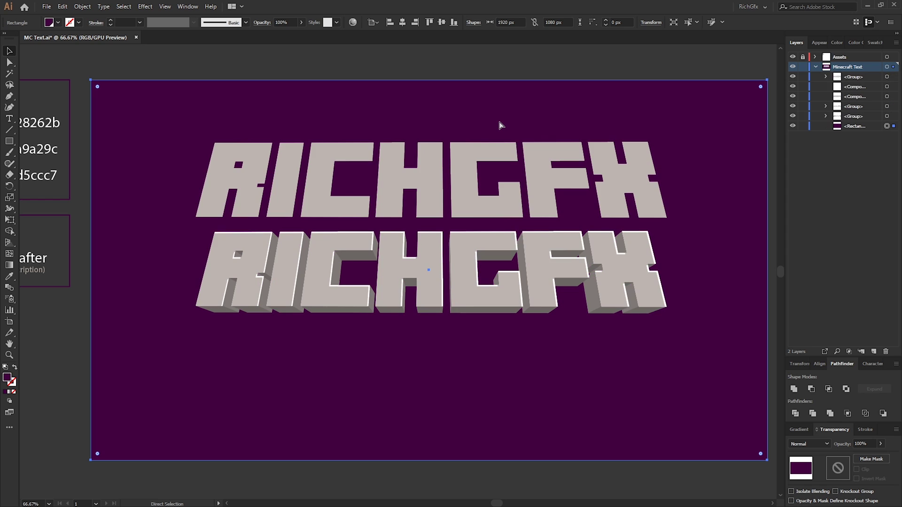
key("v")
left_click(803, 126)
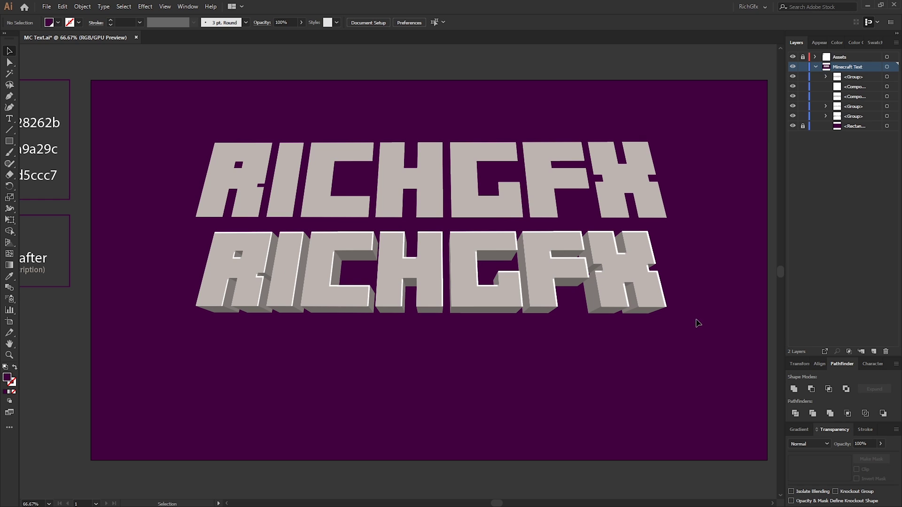
Colour the first group of extruded side faces #28262b with the Eyedropper.
key("period")
scroll(681, 352, "up", 1)
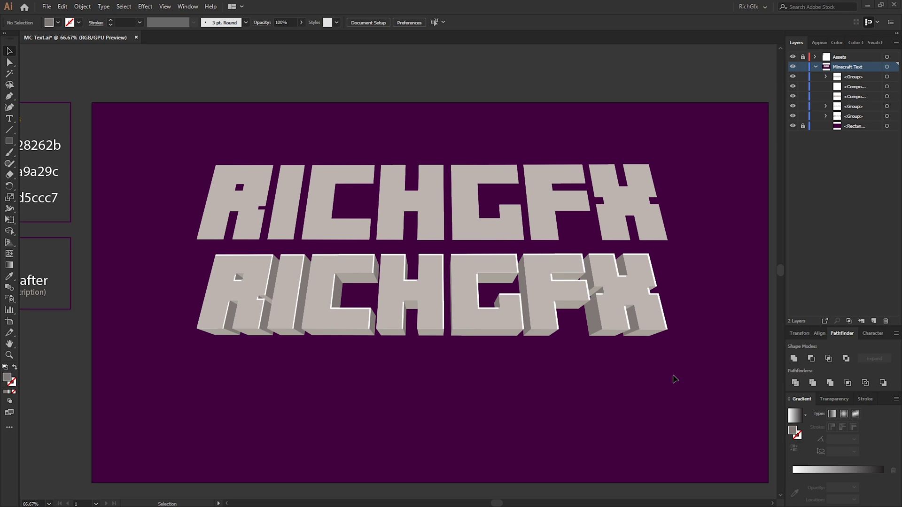
left_click(594, 322)
left_click_drag(593, 322, 733, 318)
key("i")
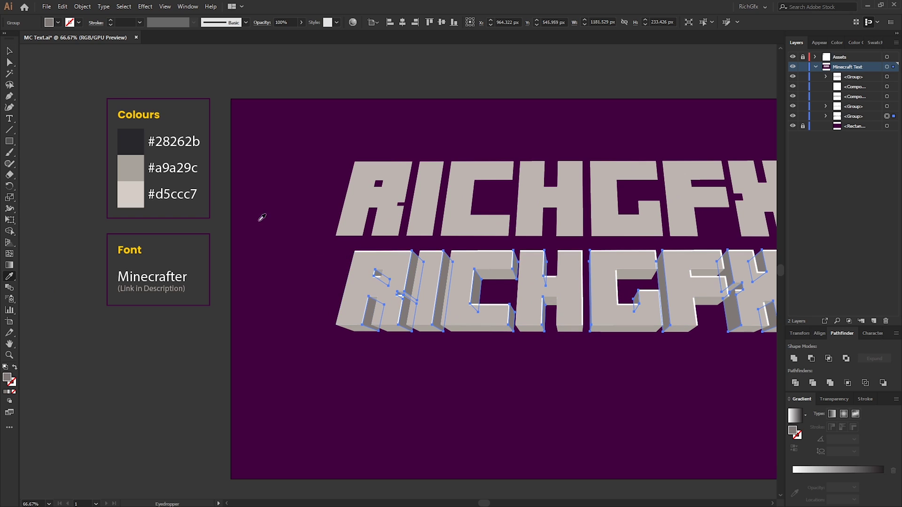
left_click(143, 140)
key("v")
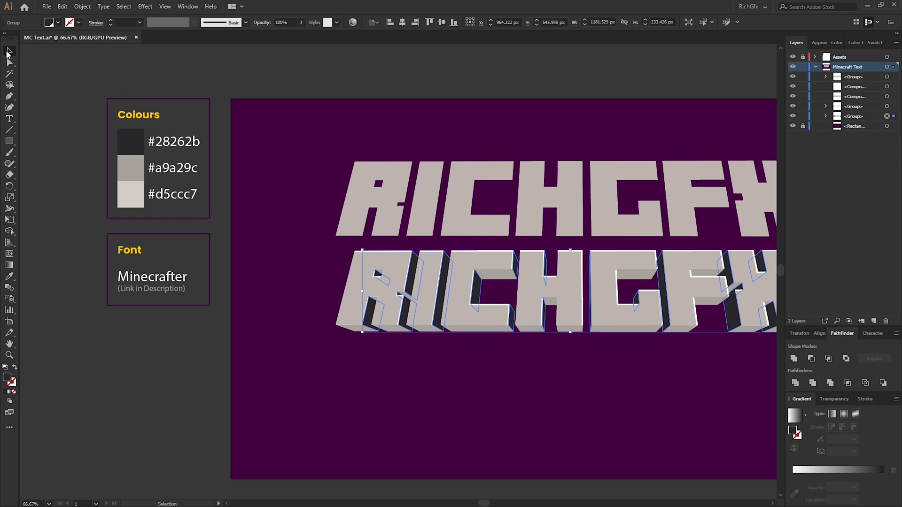
left_click_drag(663, 369, 511, 354)
Sample the dark grey onto the other face group, then lighten it to #323035.
left_click(451, 330)
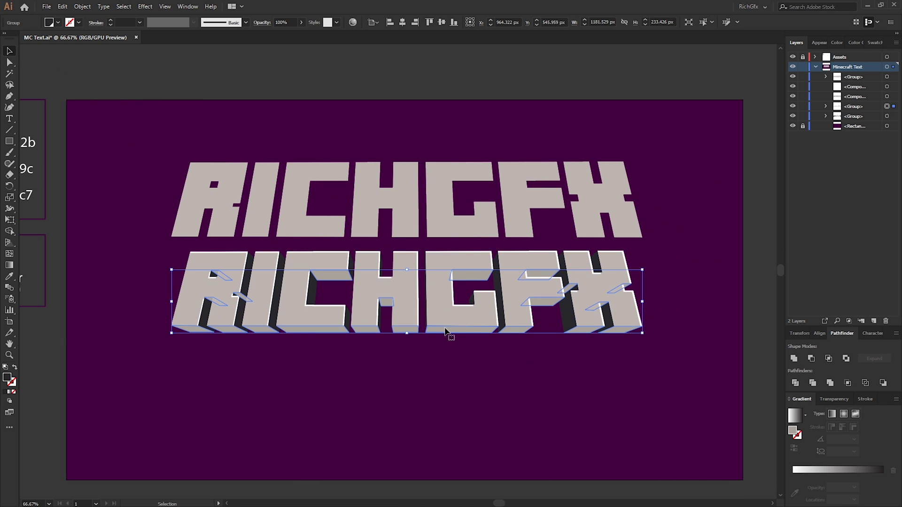
key("i")
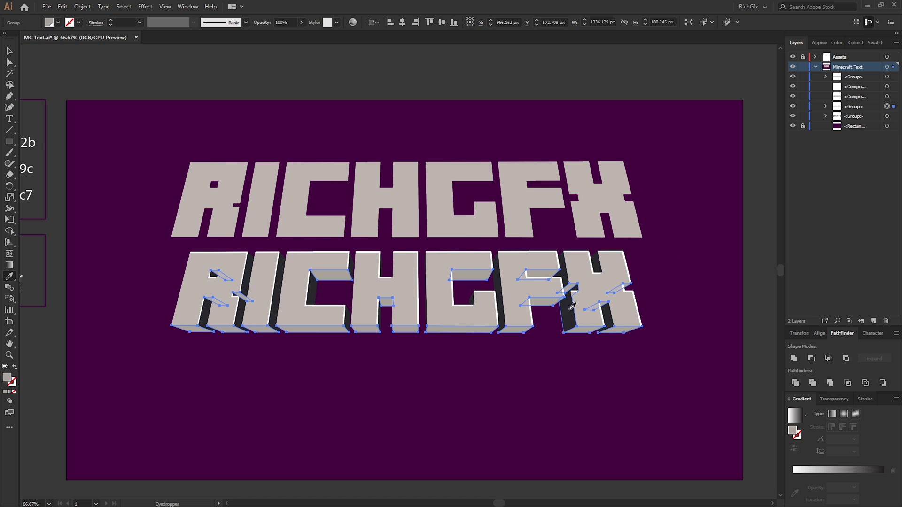
left_click(503, 310)
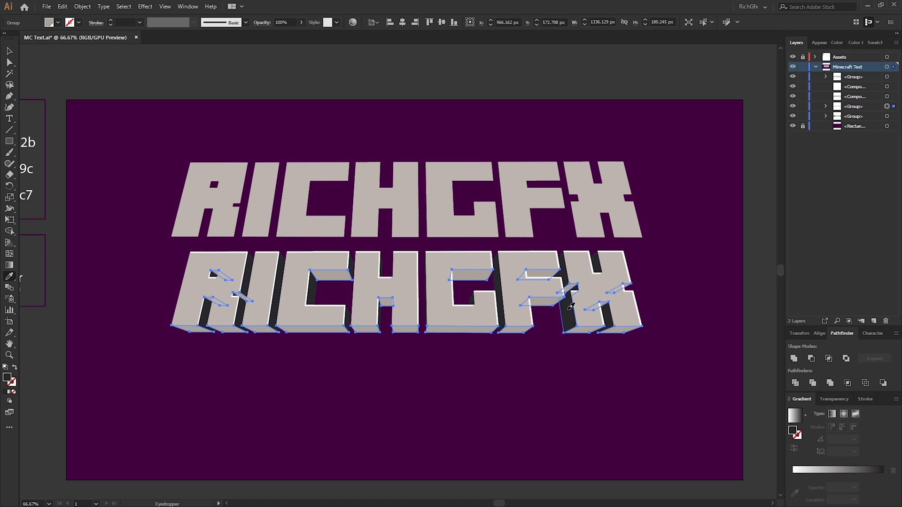
double_click(7, 378)
left_click(525, 278)
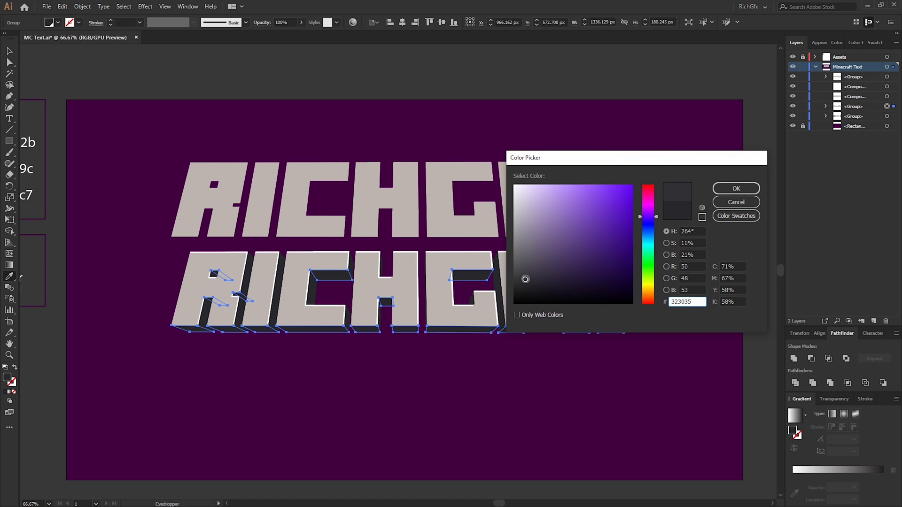
key("Return")
key("v")
left_click(517, 287)
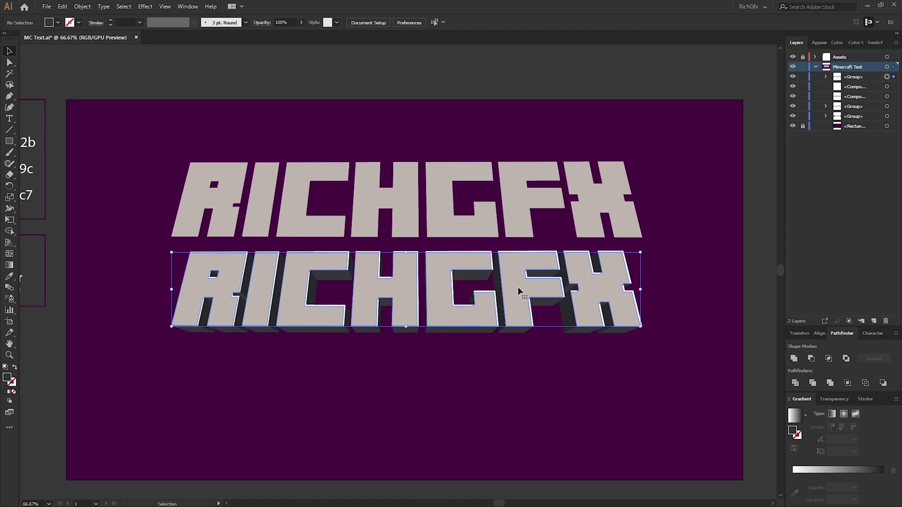
Give the front faces a gradient with a beige-grey left stop and a grey right stop.
key("period")
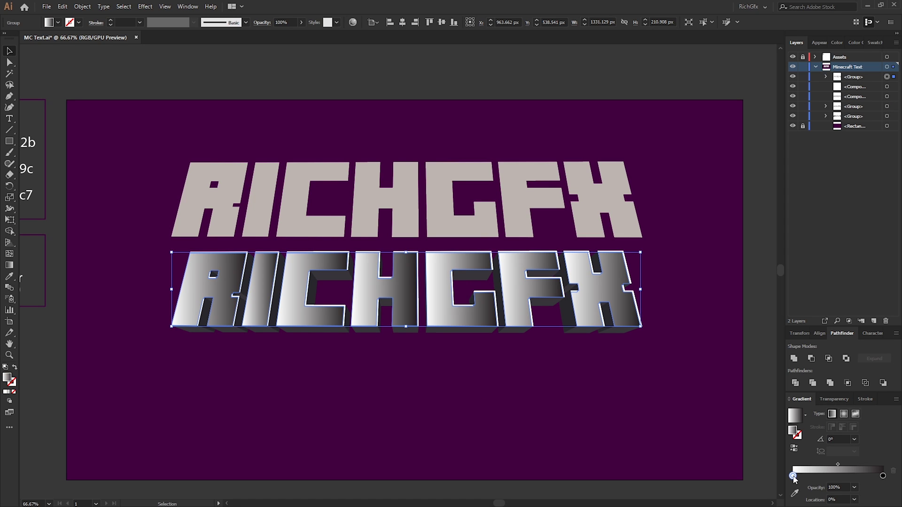
double_click(792, 476)
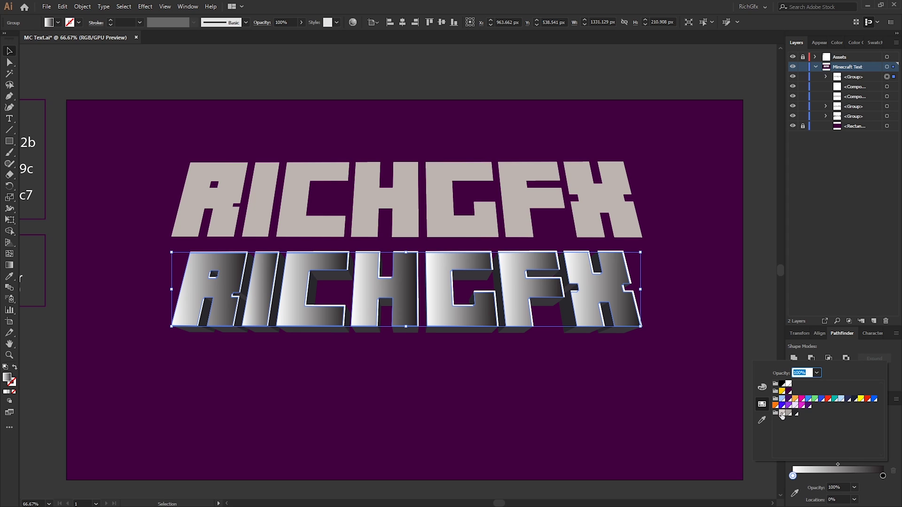
left_click(782, 413)
left_click(883, 476)
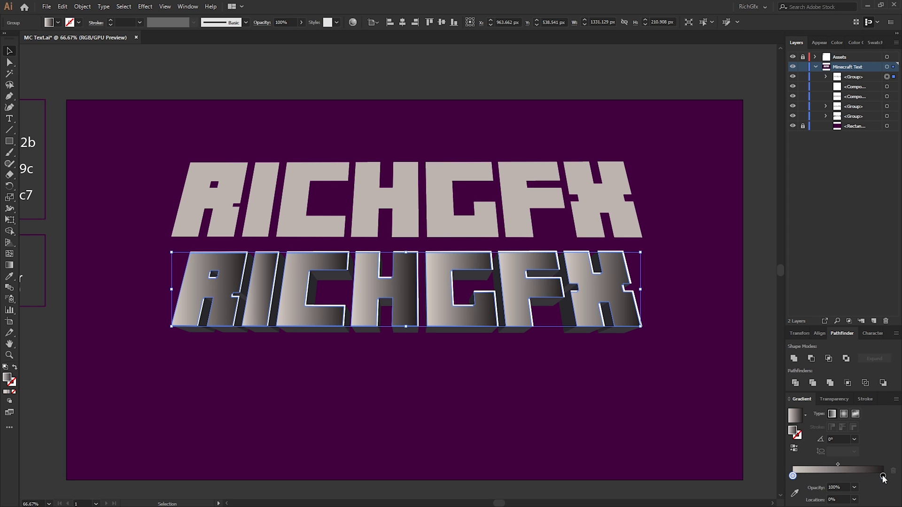
double_click(882, 476)
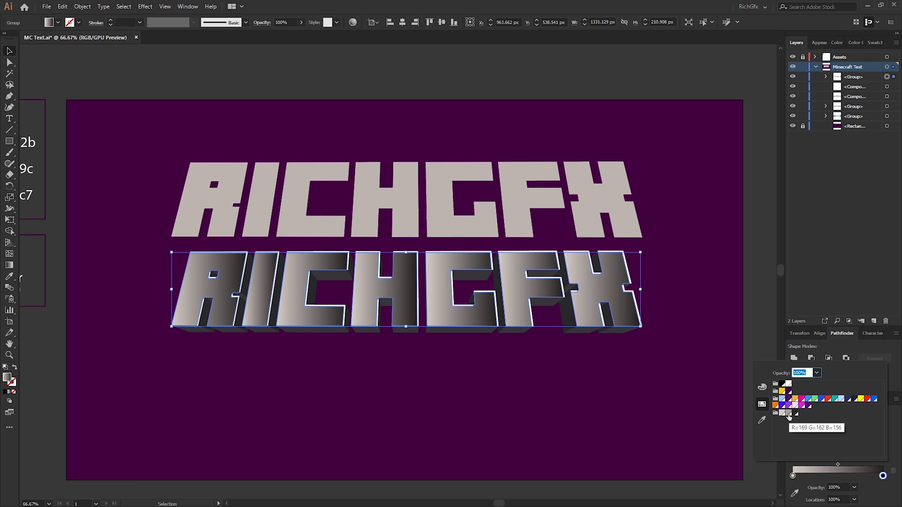
left_click(789, 413)
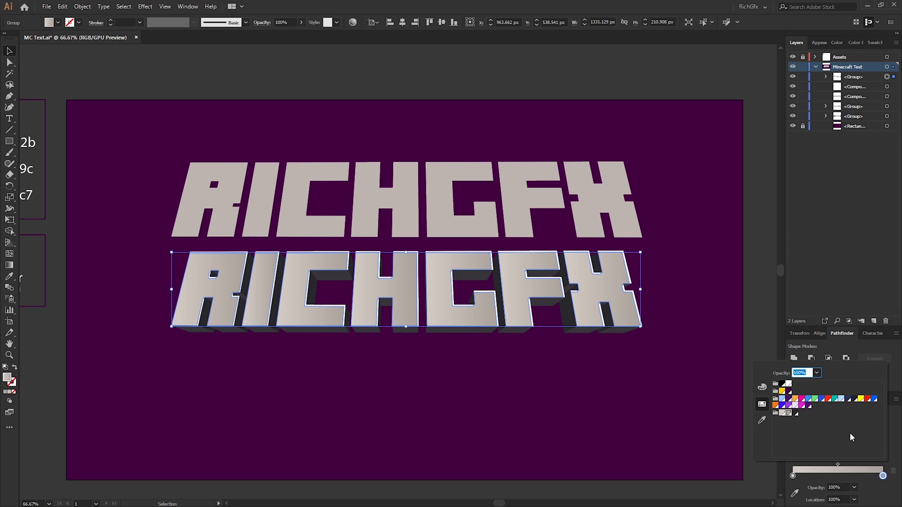
Set the gradient angle to 90° and redraw it lighter at top, darker at bottom.
left_click(852, 283)
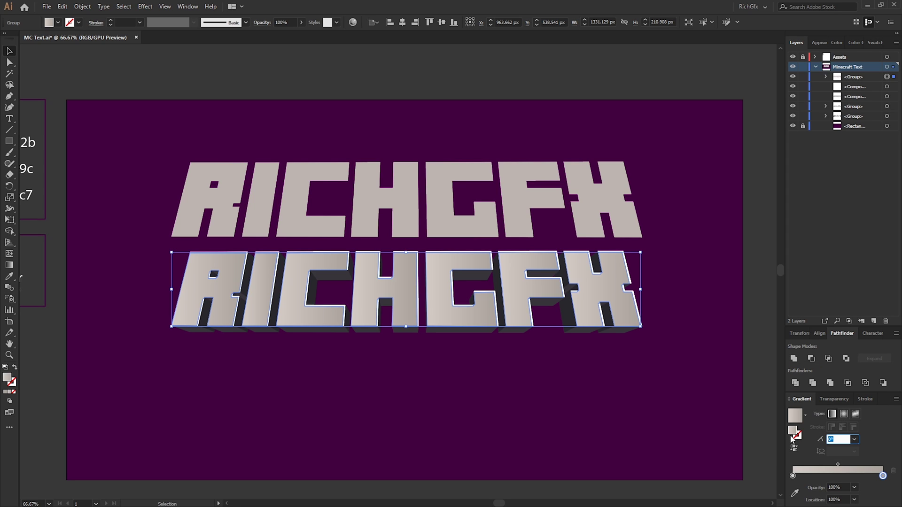
key("Return")
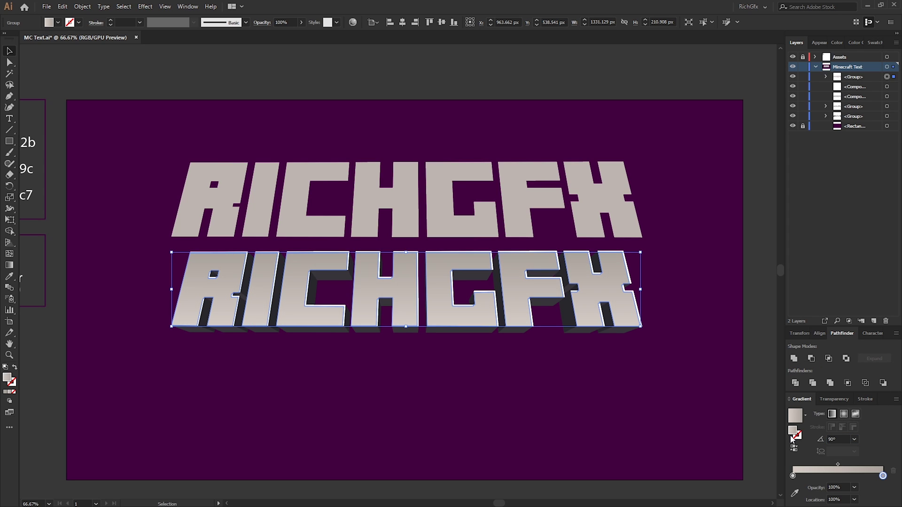
left_click(9, 265)
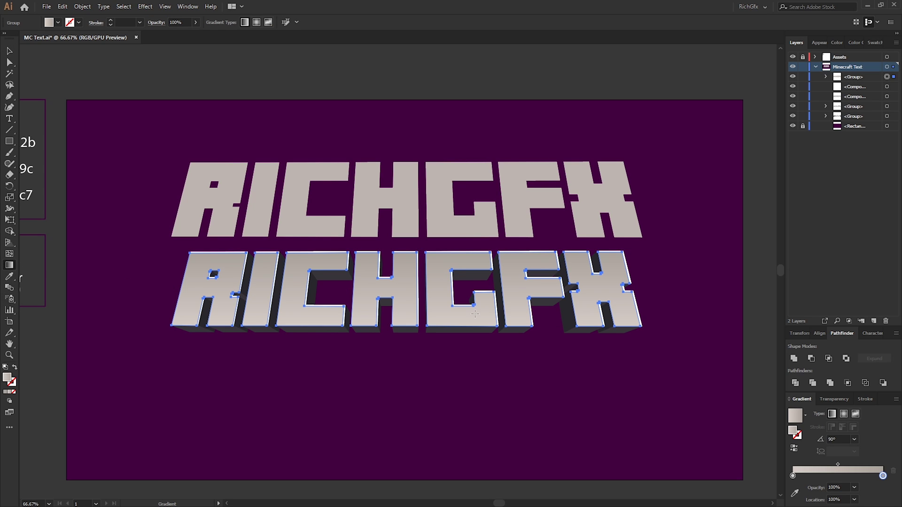
left_click_drag(472, 316, 452, 252)
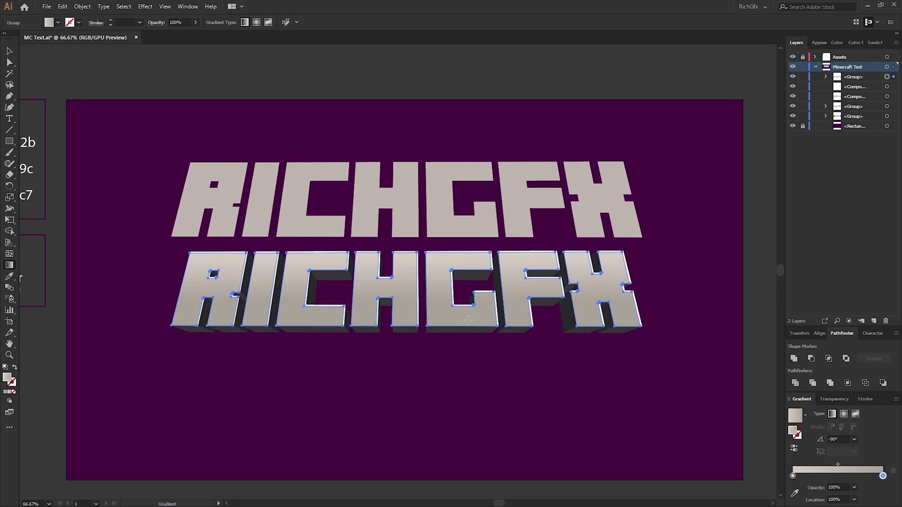
left_click(10, 51)
Place a copy of the lower RICHGFX lettering below it.
left_click(629, 371)
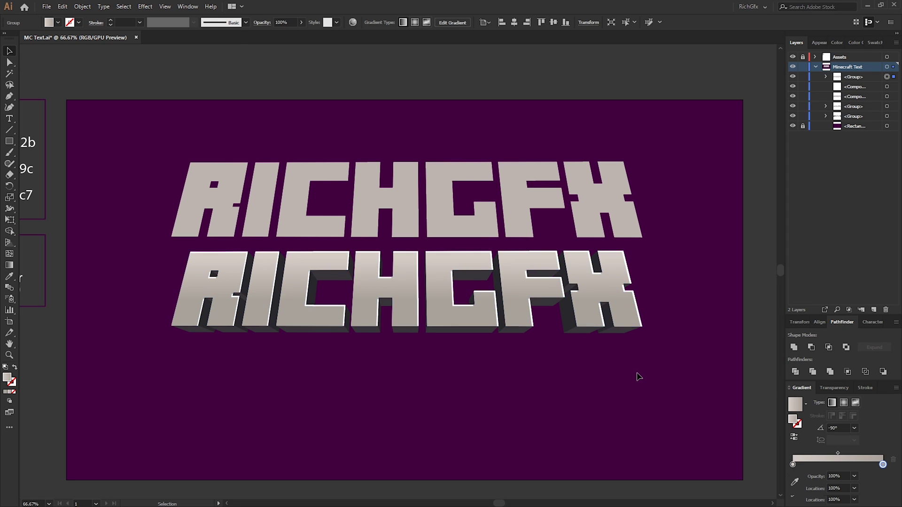
left_click_drag(686, 372, 703, 337)
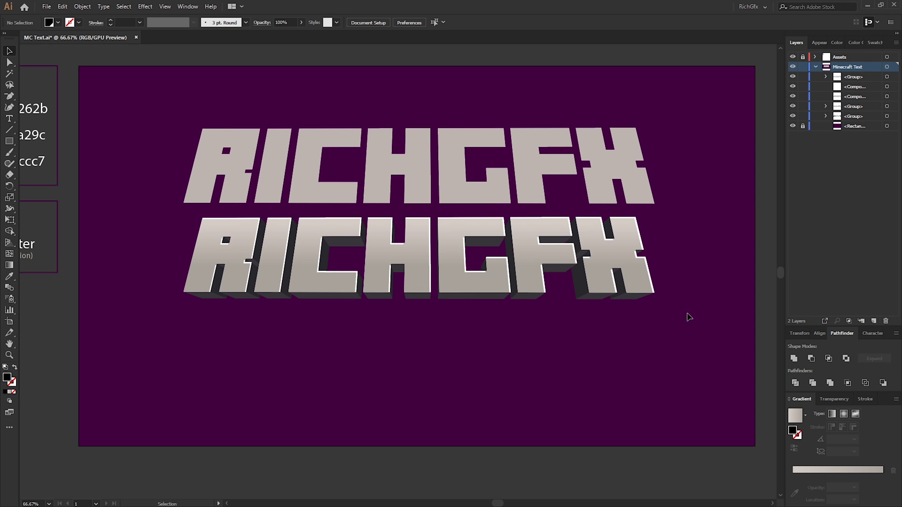
left_click_drag(705, 325, 140, 213)
left_click_drag(454, 250, 458, 352)
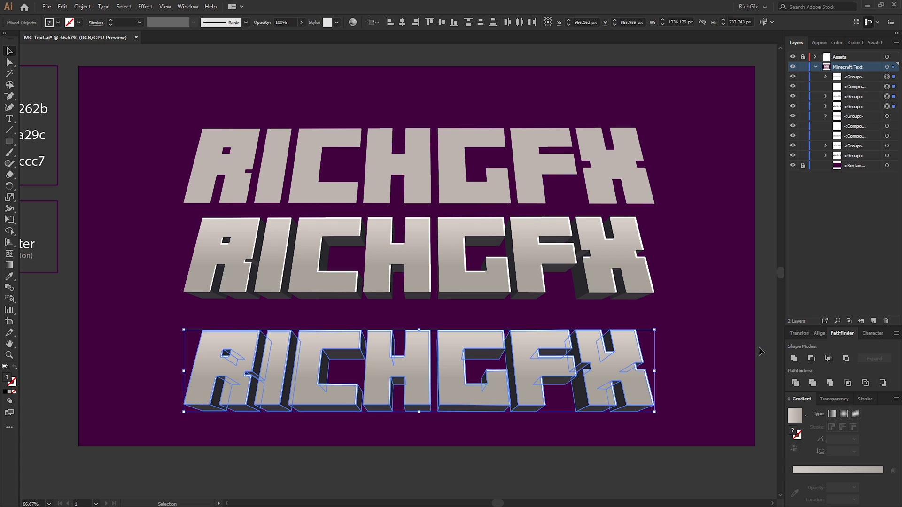
Unite the bottom copy, release its compound path, and unite it again.
left_click(794, 358)
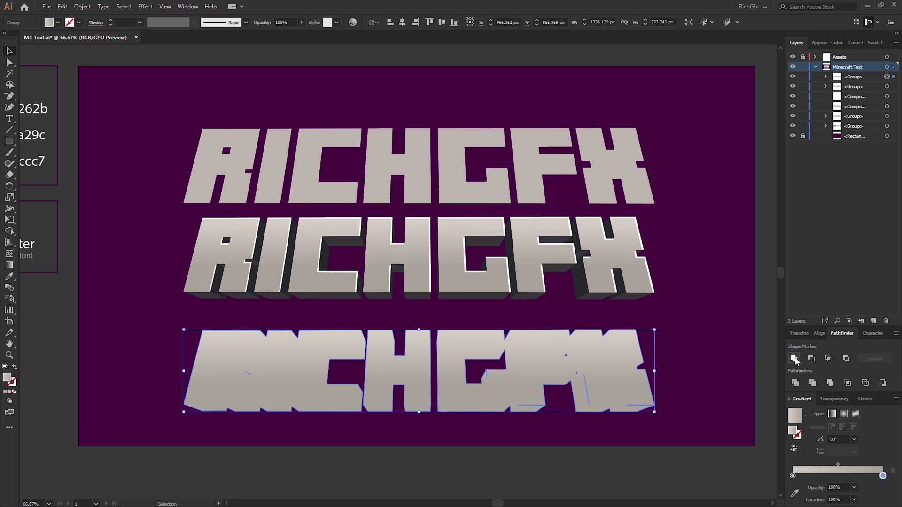
left_click(82, 6)
mouse_move(138, 347)
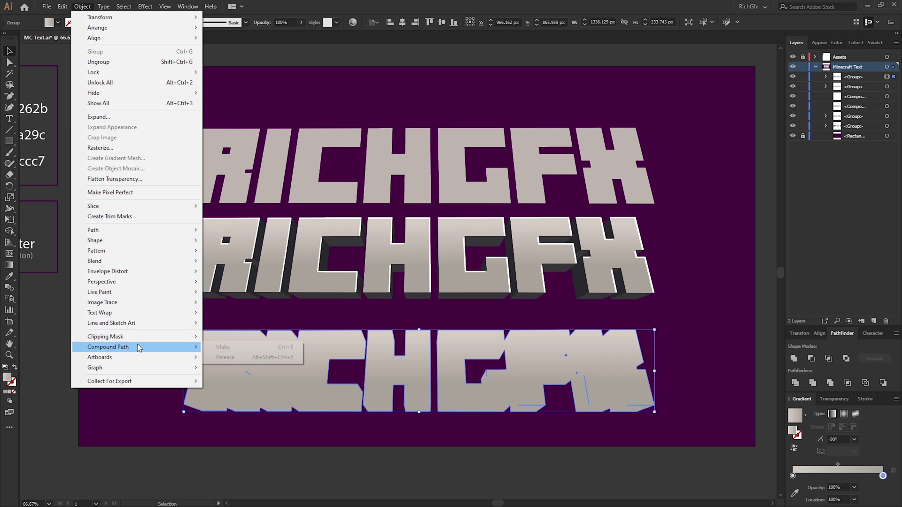
left_click(250, 358)
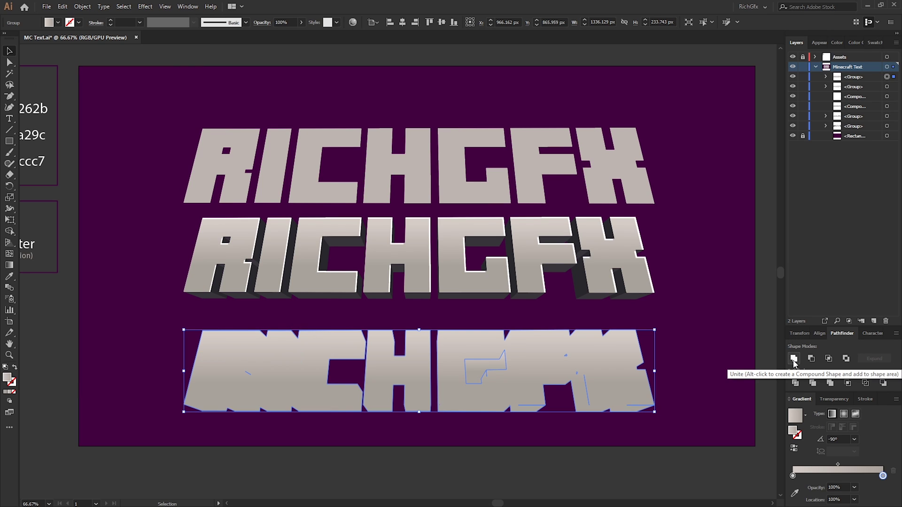
left_click(793, 359)
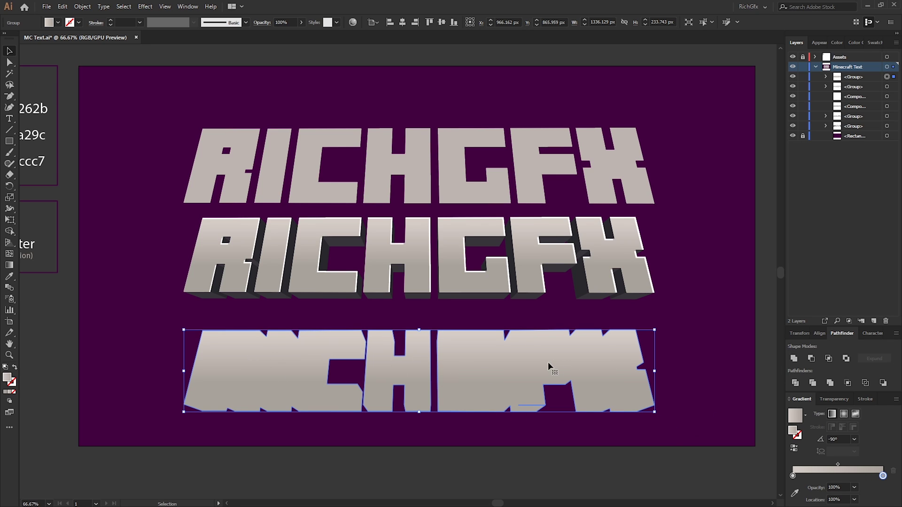
Delete the stray anchor point and its leftover segment from the merged shape.
left_click(570, 430)
left_click(531, 354)
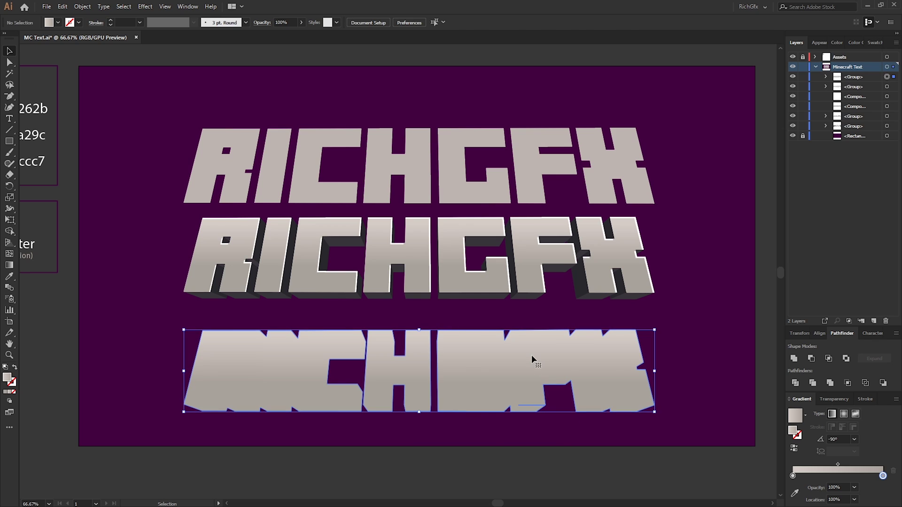
scroll(522, 407, "up", 4)
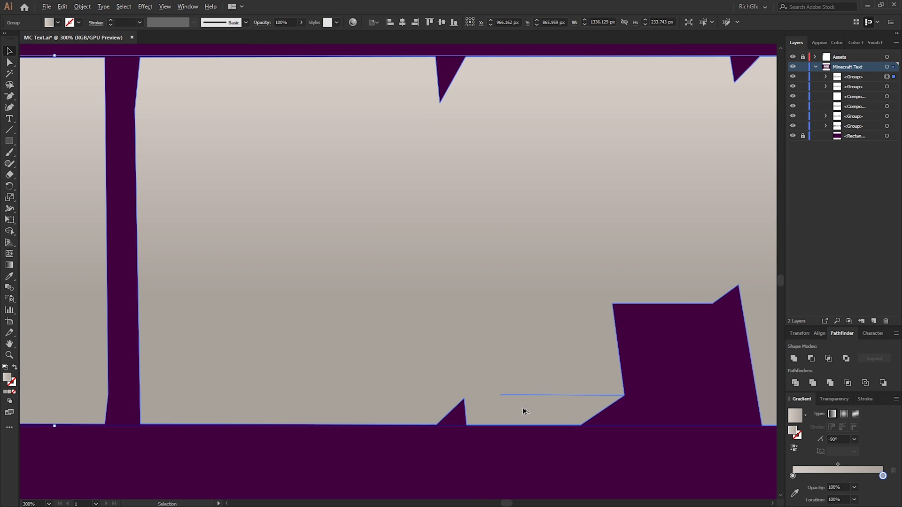
key("minus")
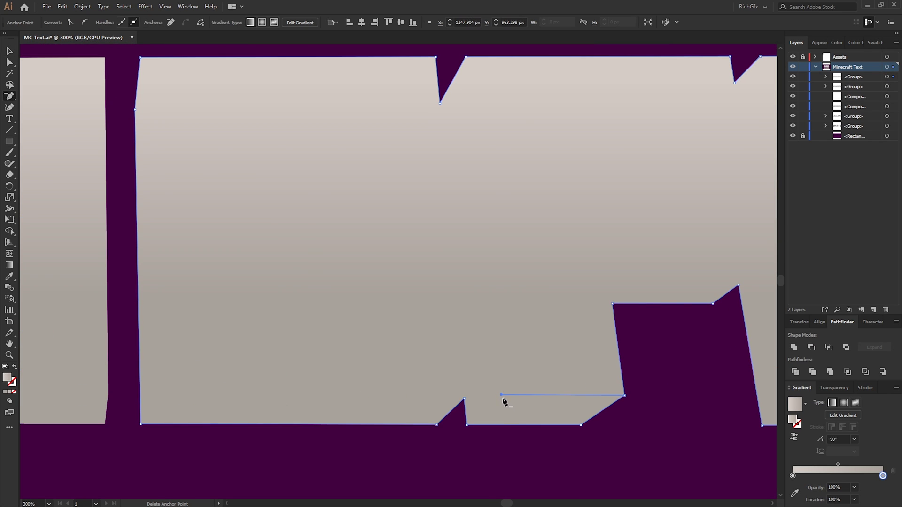
left_click(499, 395)
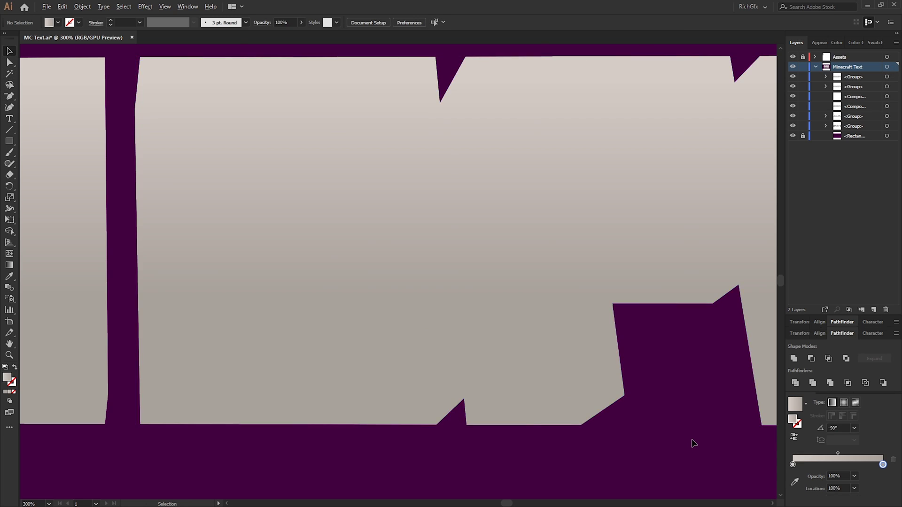
scroll(692, 439, "down", 4)
Apply Offset Path to the bottom silhouette and select all resulting outline pieces.
key("v")
left_click(82, 6)
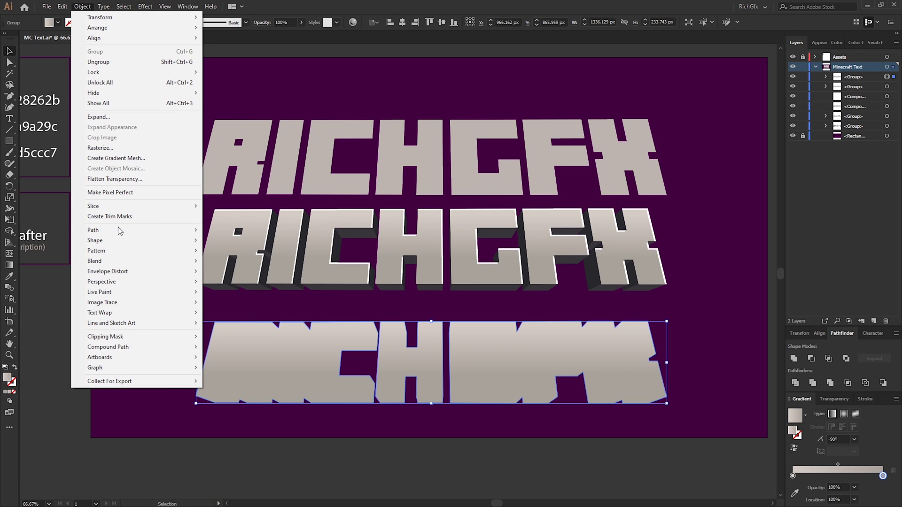
mouse_move(121, 230)
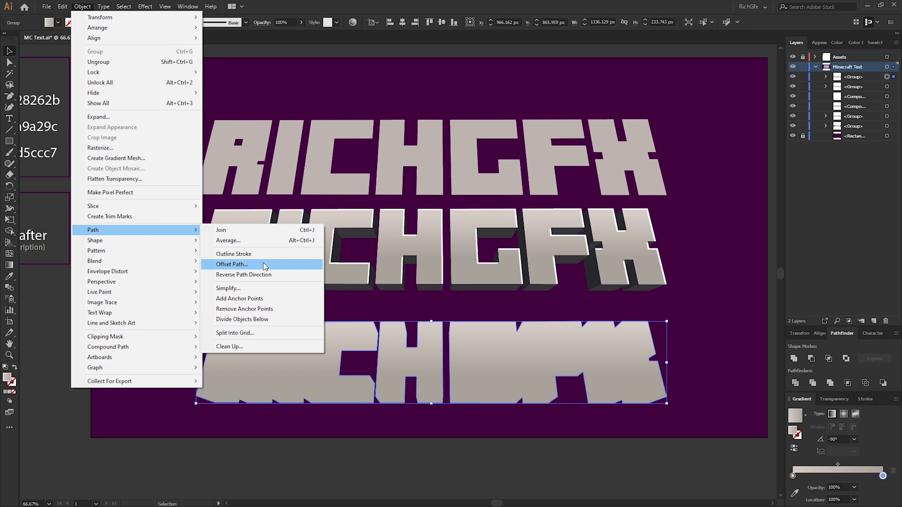
left_click(263, 263)
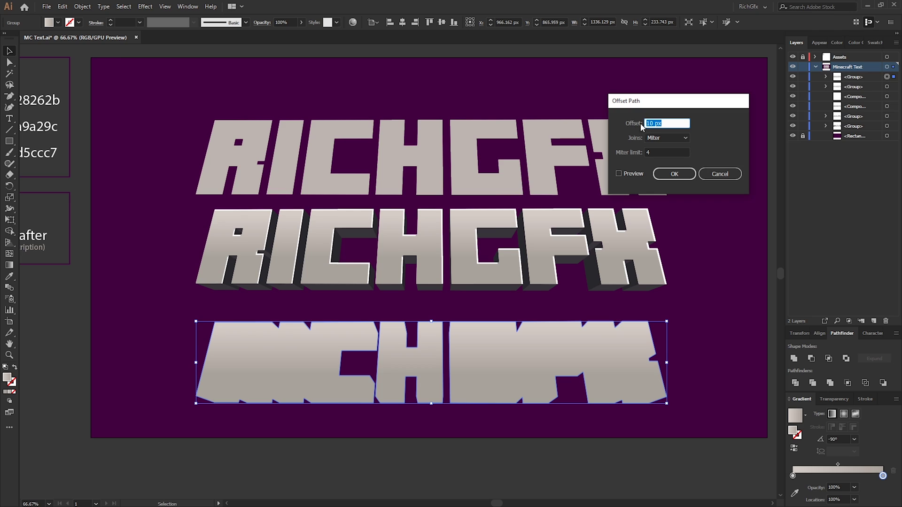
left_click(674, 173)
left_click_drag(720, 429, 172, 297)
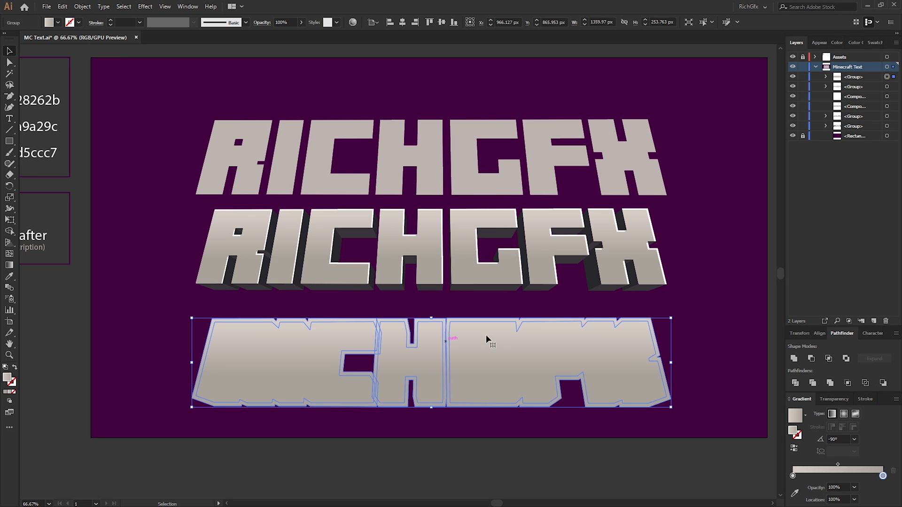
Make the outline pieces a compound path, release it, and Unite to remove the inner hole.
left_click(795, 359)
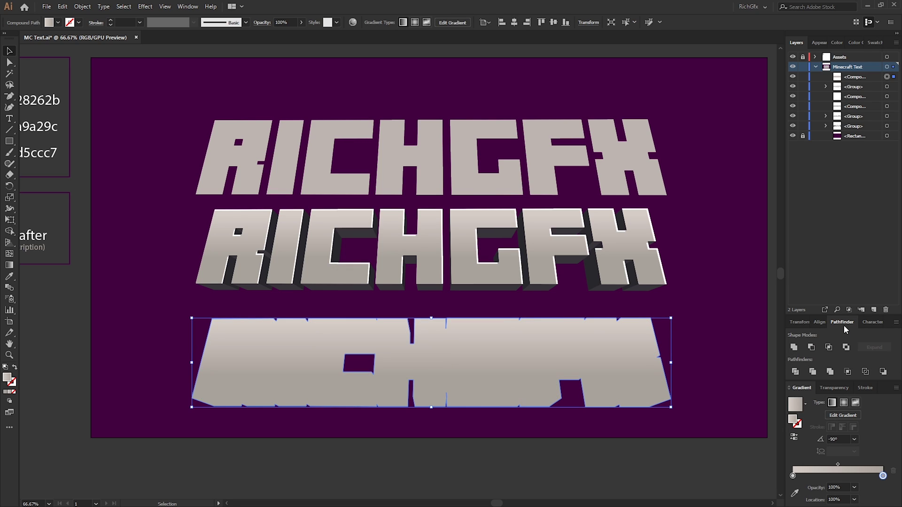
left_click(83, 7)
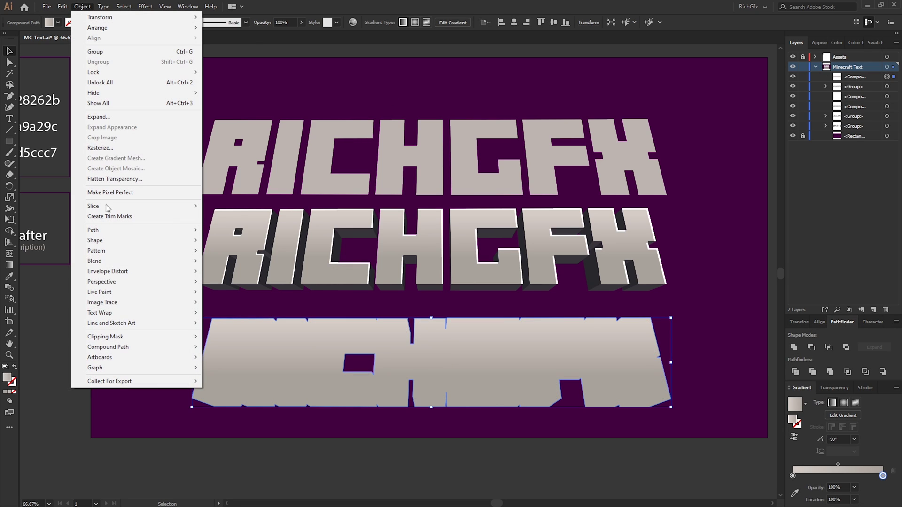
mouse_move(129, 347)
left_click(243, 357)
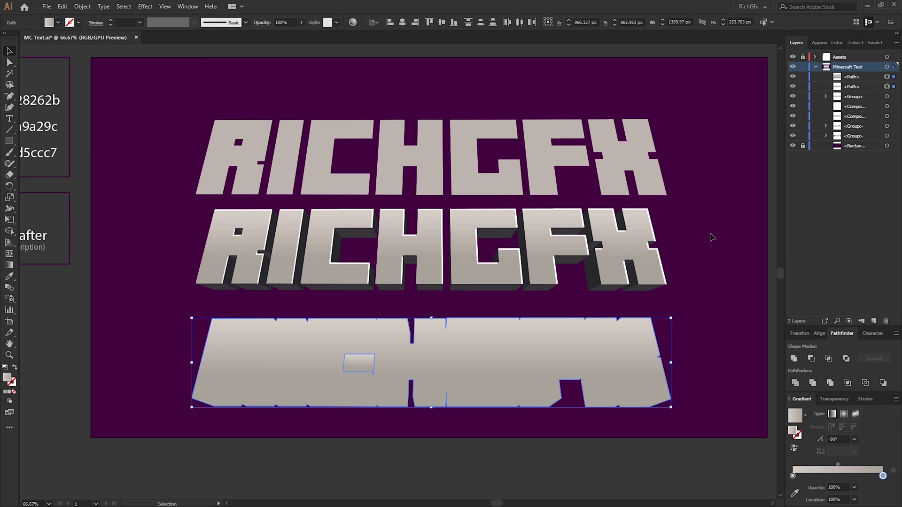
left_click(794, 358)
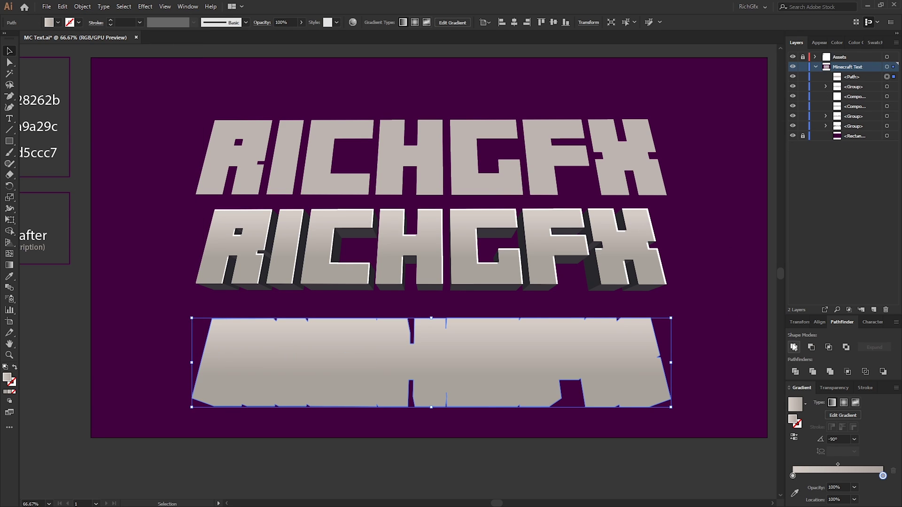
Fill the outline shape black and move it behind the middle RICHGFX text.
left_click(58, 22)
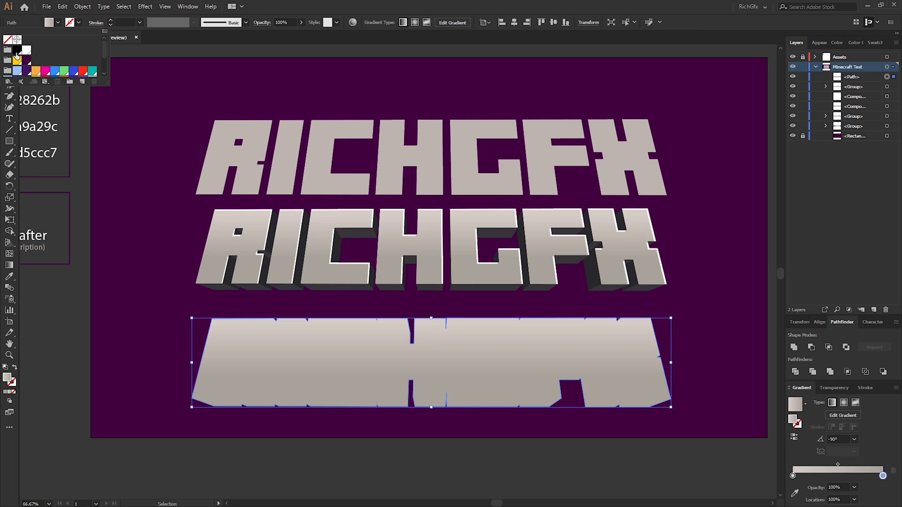
left_click(17, 50)
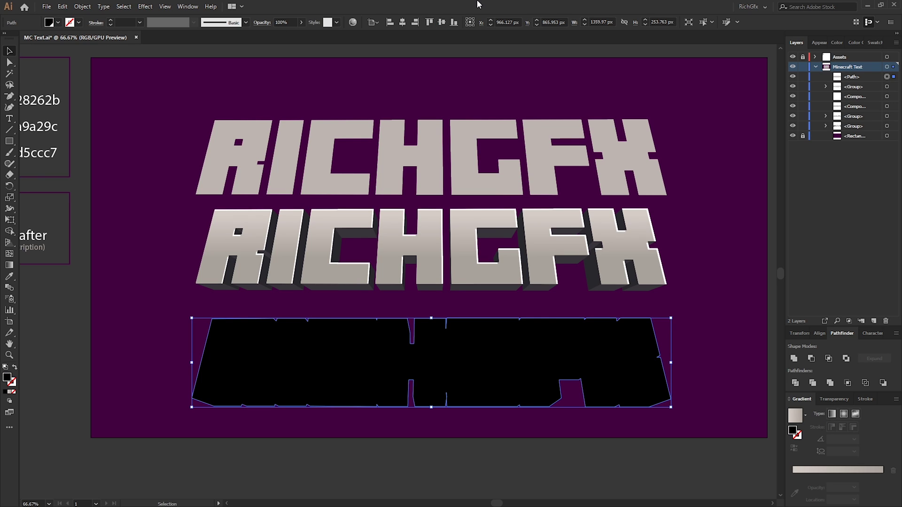
left_click_drag(864, 77, 859, 135)
left_click_drag(519, 374, 542, 262)
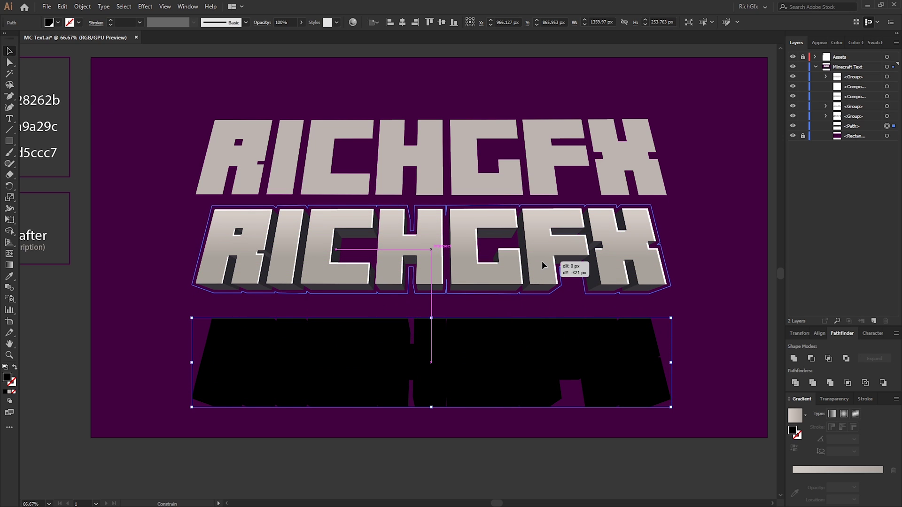
left_click_drag(542, 262, 542, 262)
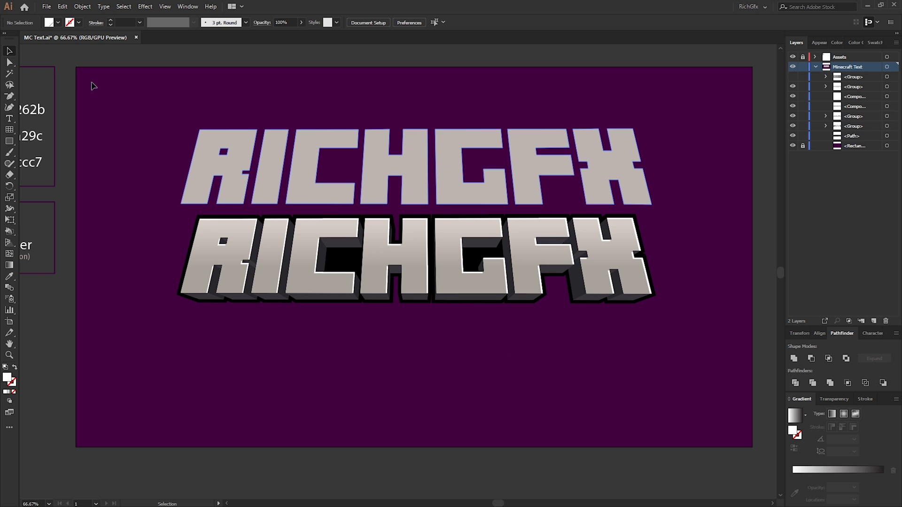
Create a 16 × 16 px rectangular grid with 15 horizontal and 15 vertical dividers below the text.
double_click(10, 129)
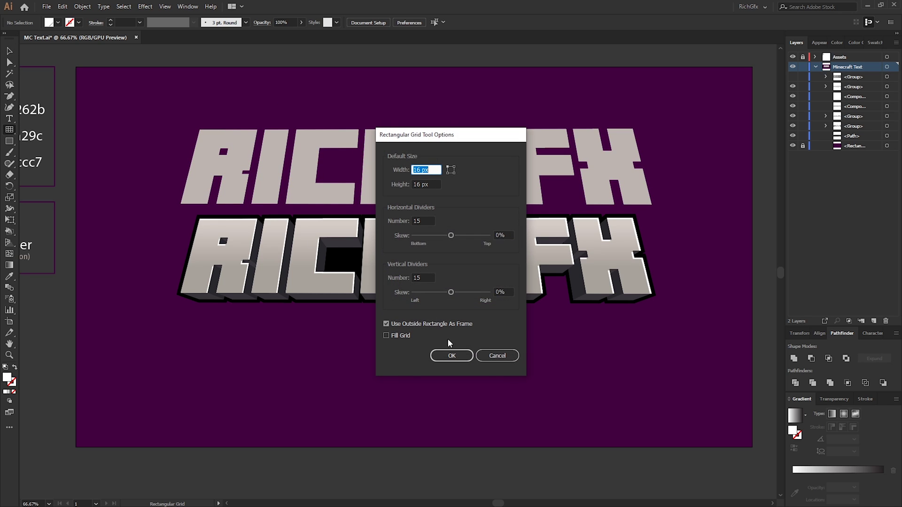
left_click(498, 355)
left_click(9, 131)
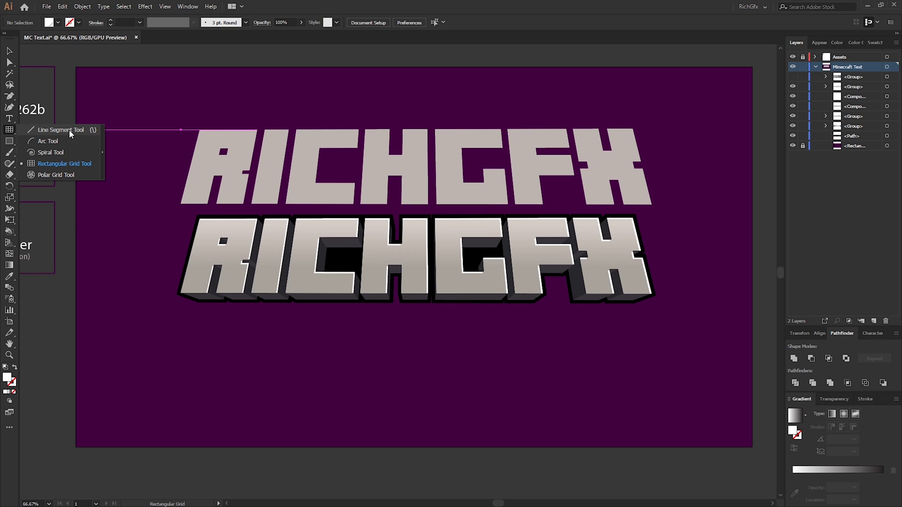
left_click(59, 163)
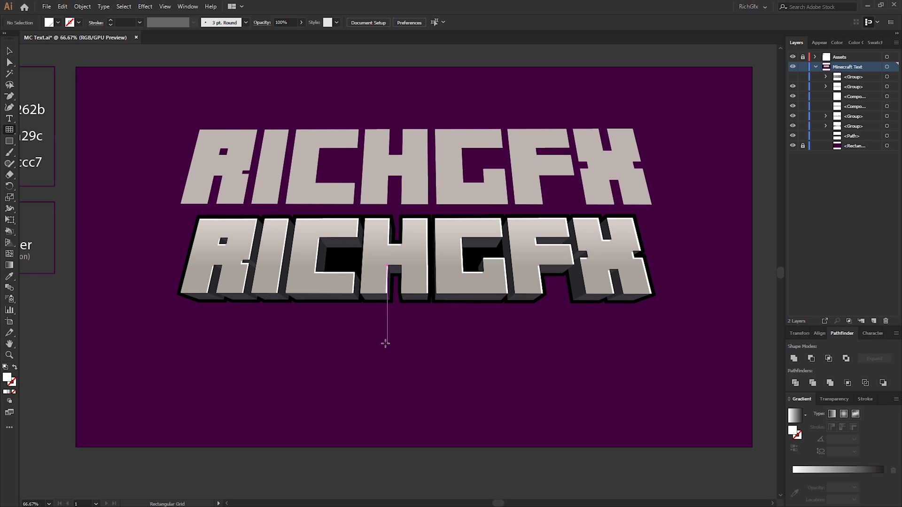
left_click(388, 372)
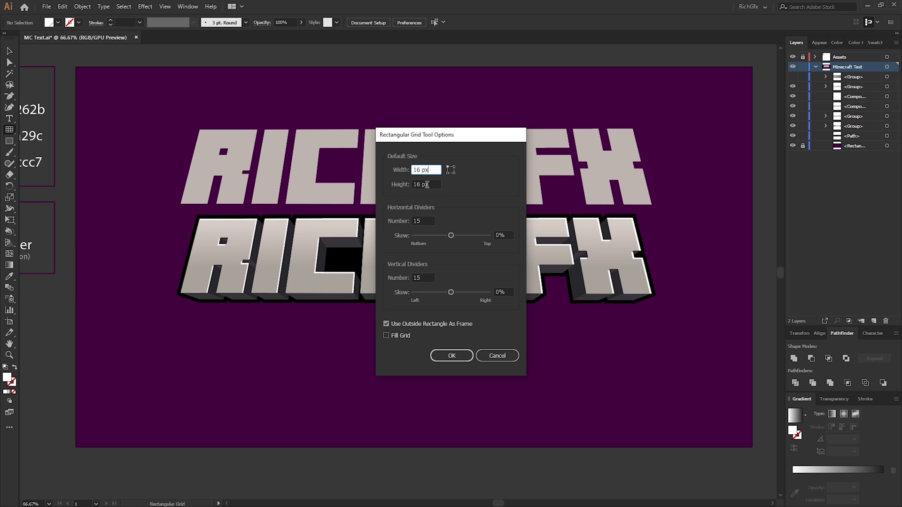
key("Tab")
key("Tab")
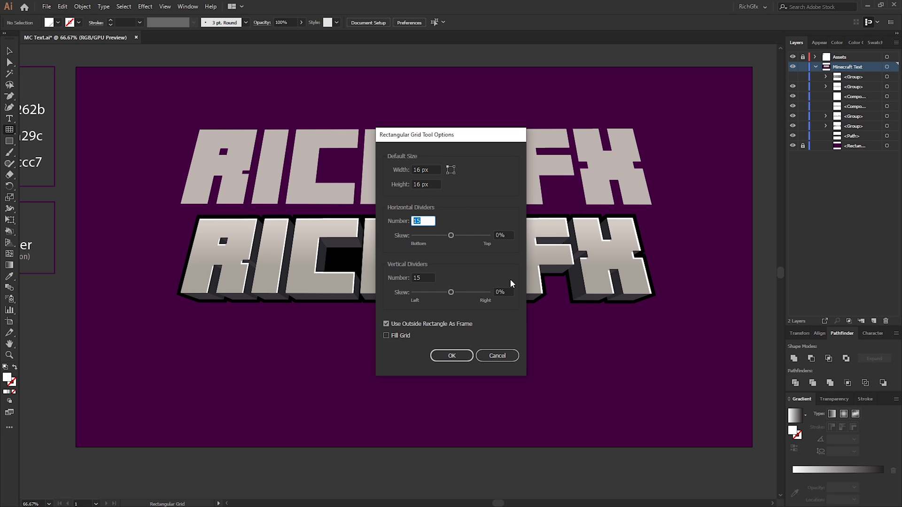
left_click(450, 356)
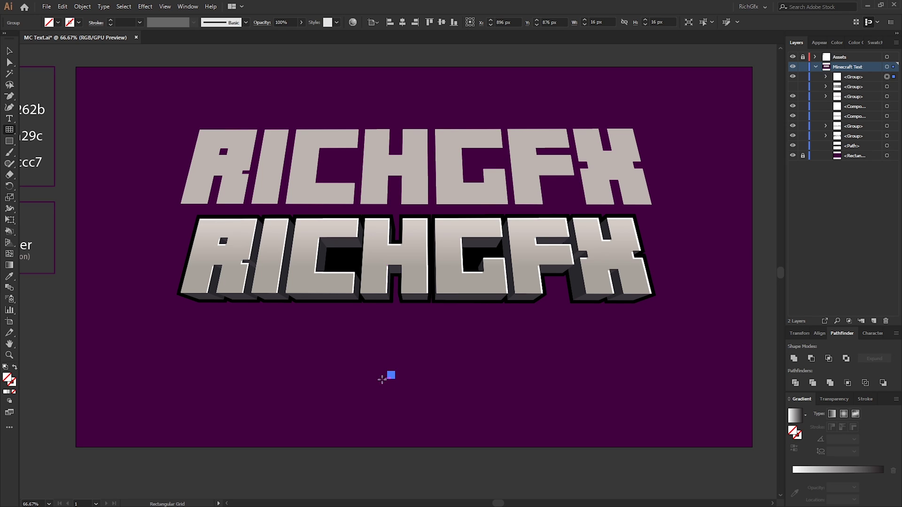
Fill the 16 px grid square with the grey swatch.
scroll(382, 384, "up", 3, "alt")
scroll(413, 374, "up", 6, "alt")
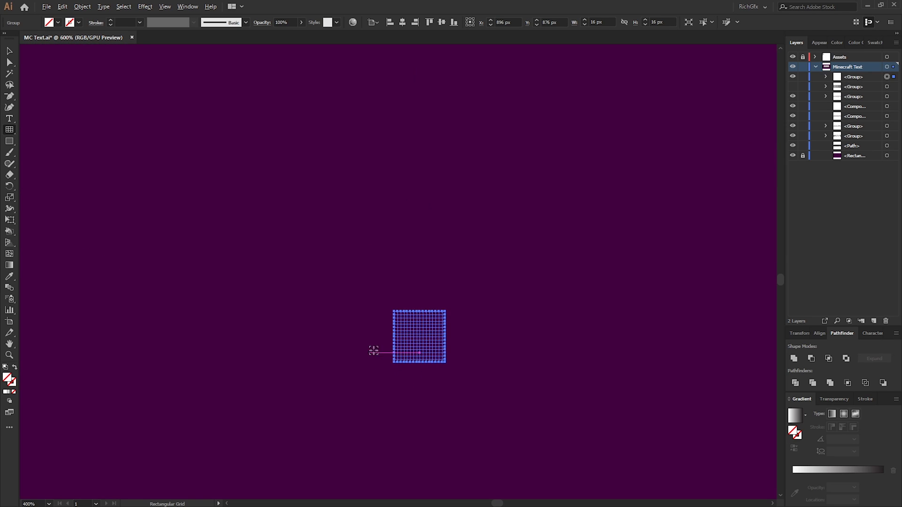
left_click(57, 22)
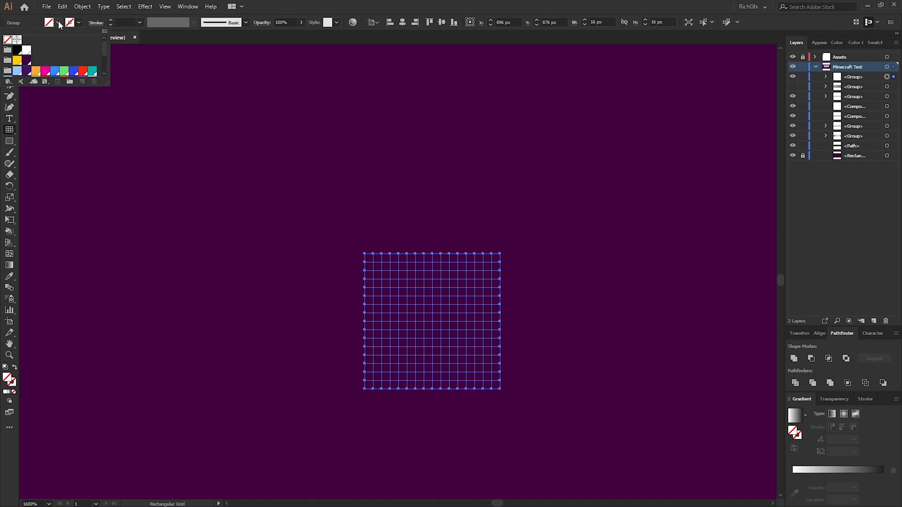
left_click(41, 70)
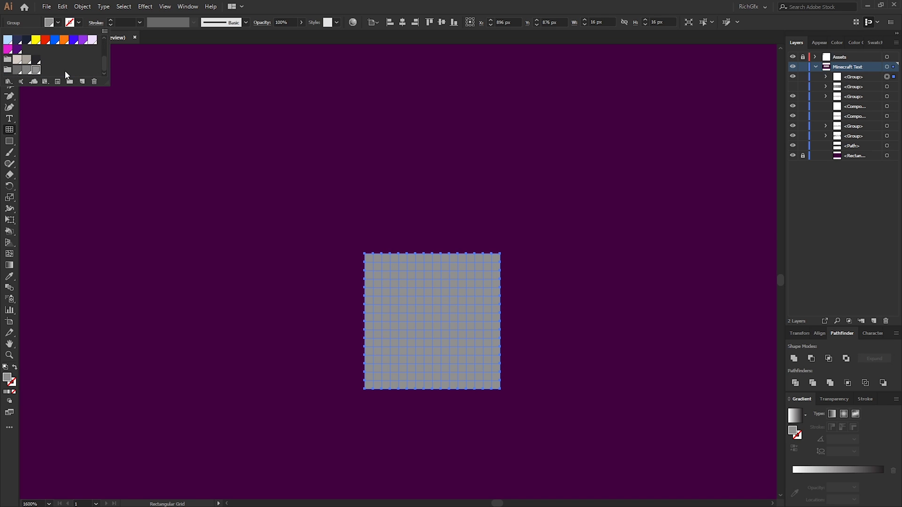
left_click(10, 52)
left_click(547, 263)
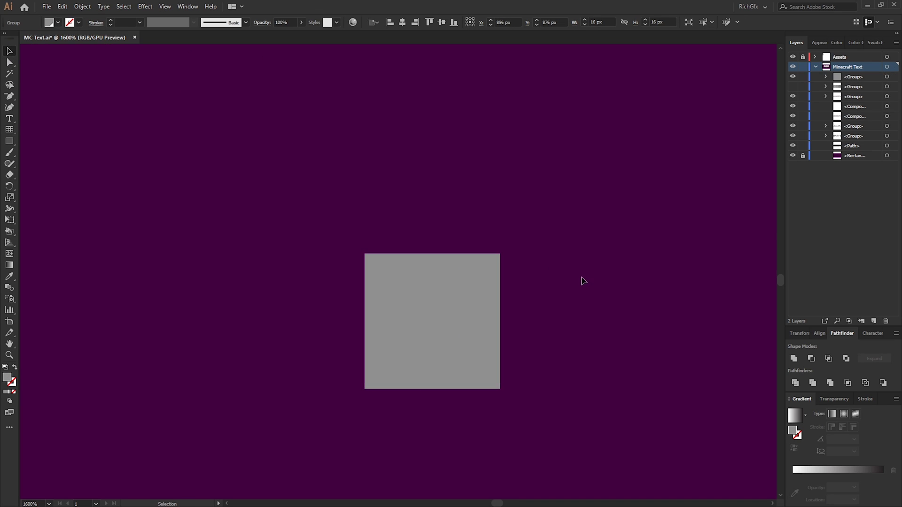
Convert the grey grid square into a Live Paint group with Object > Live Paint > Make.
key("ctrl+equal")
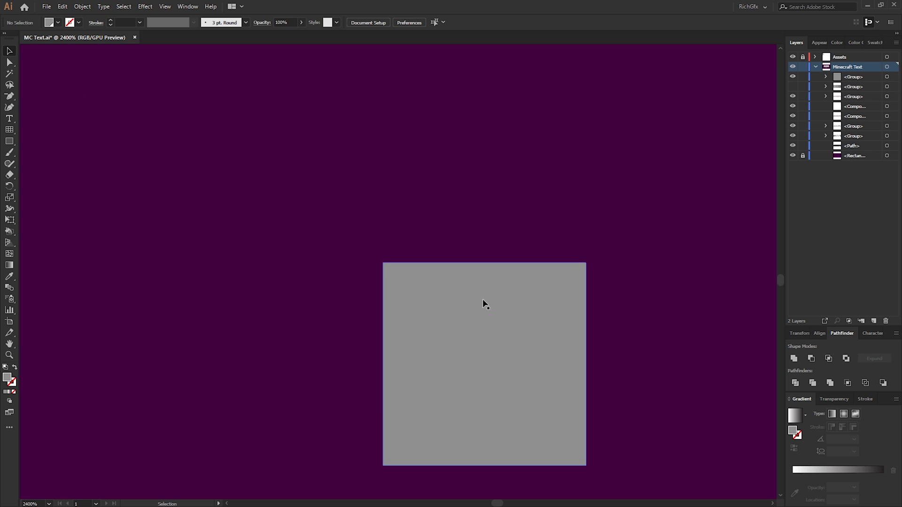
left_click(461, 312)
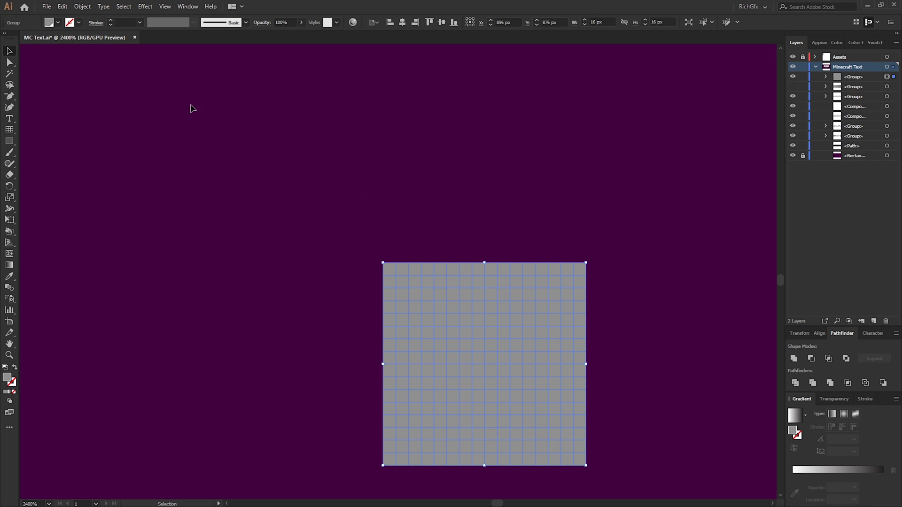
left_click(82, 7)
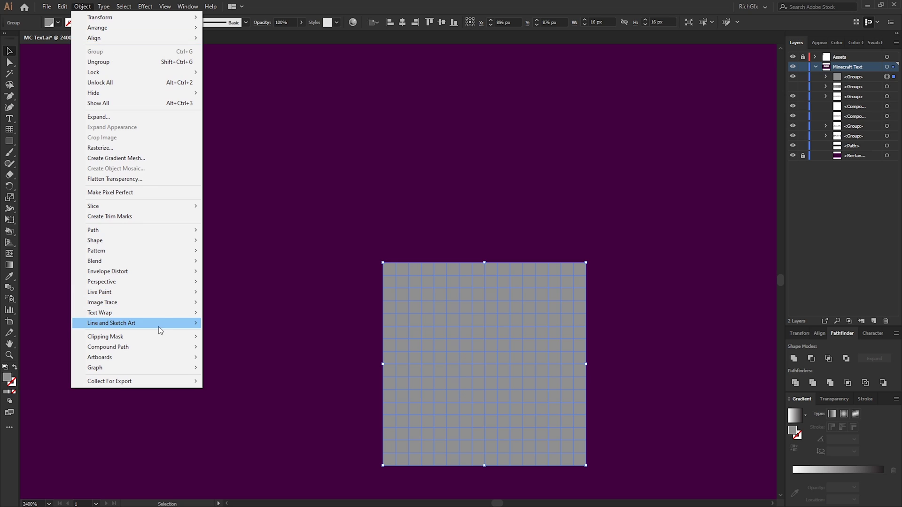
mouse_move(136, 295)
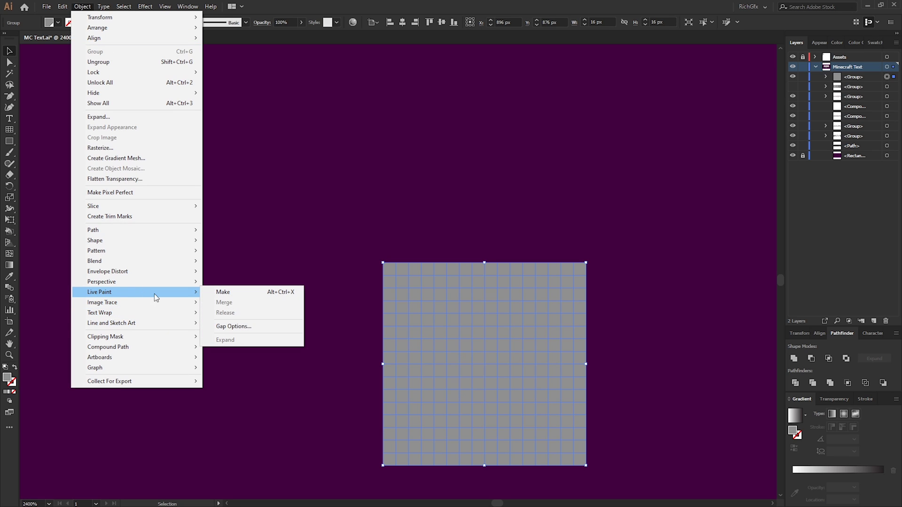
left_click(256, 294)
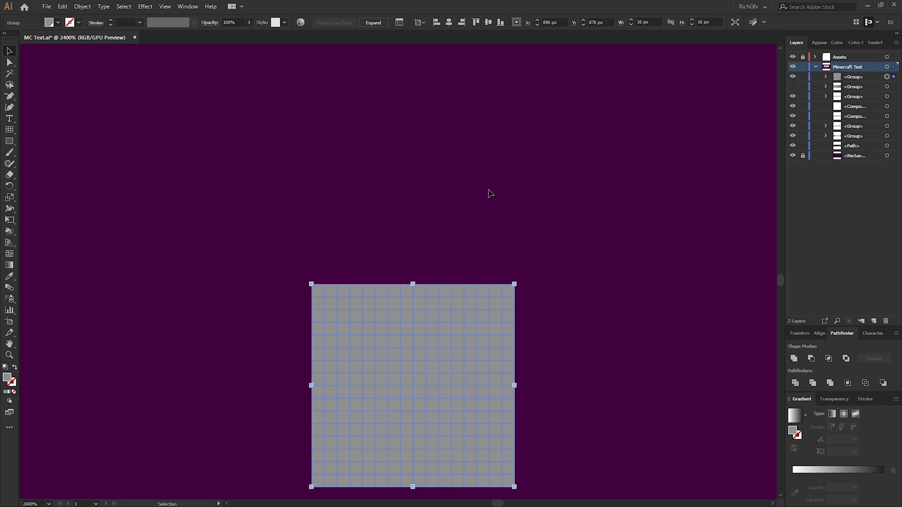
Unhide the three grey colour samples in the Layers panel.
left_click(793, 88)
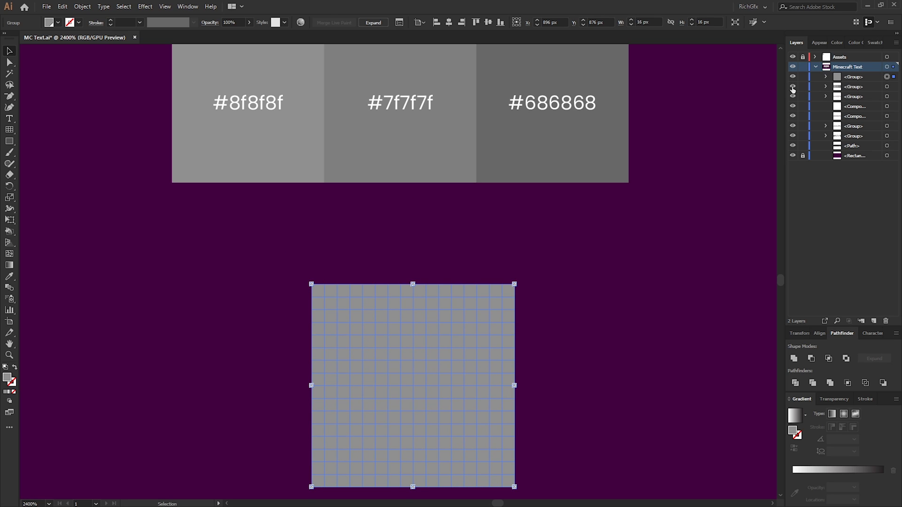
left_click(451, 236)
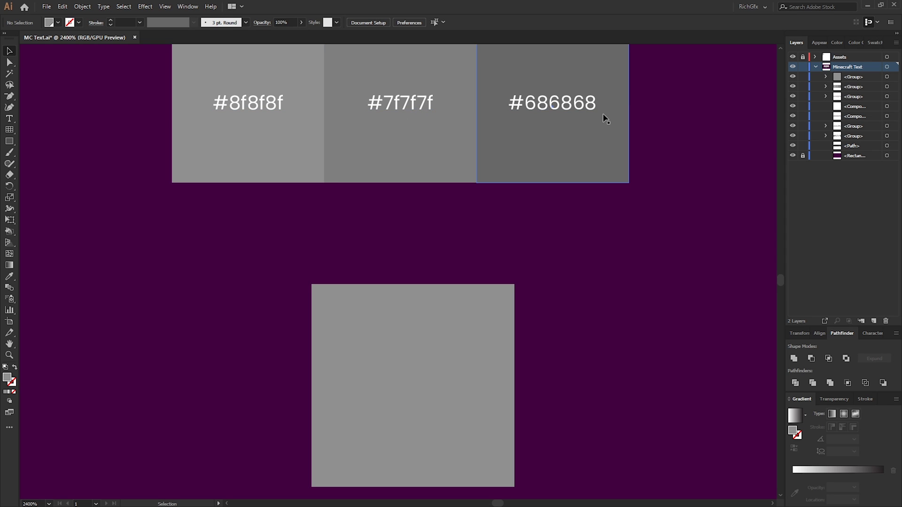
left_click(441, 349)
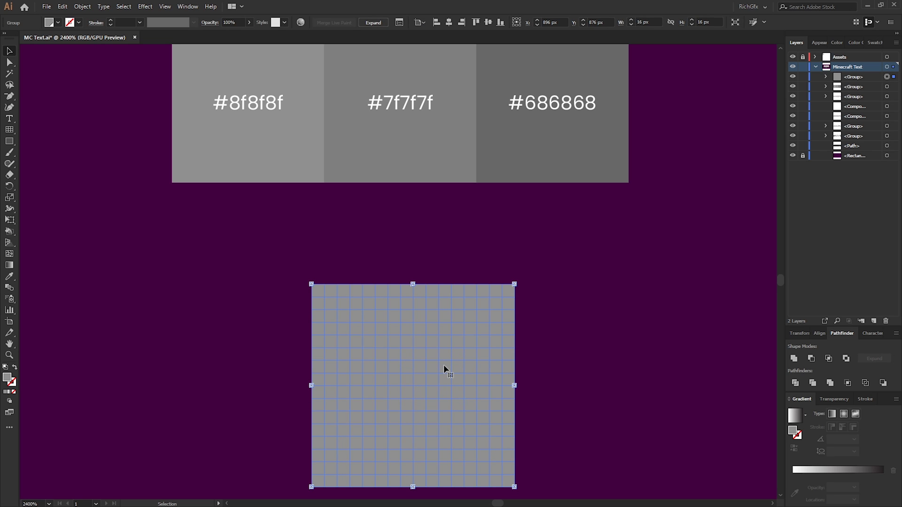
left_click(574, 365)
Sample #7f7f7f and paint scattered rows, bars and single grid cells in it.
key("k")
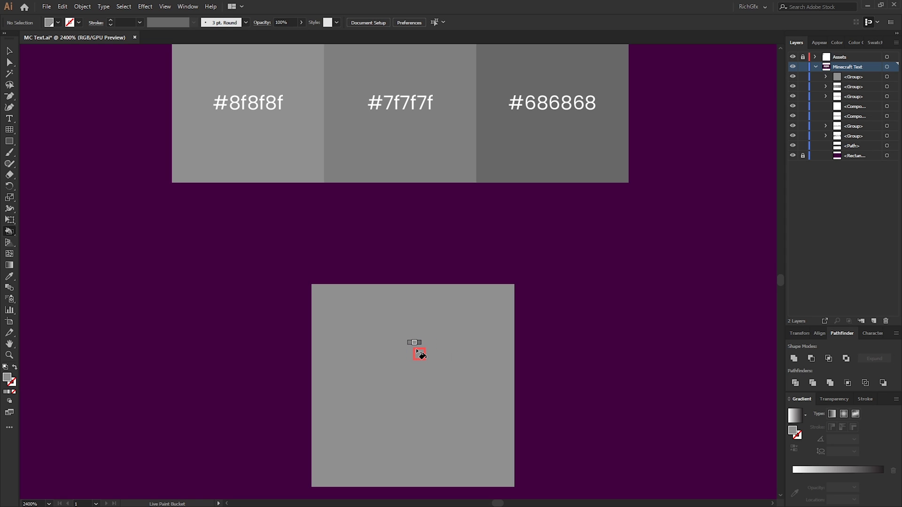
key("i")
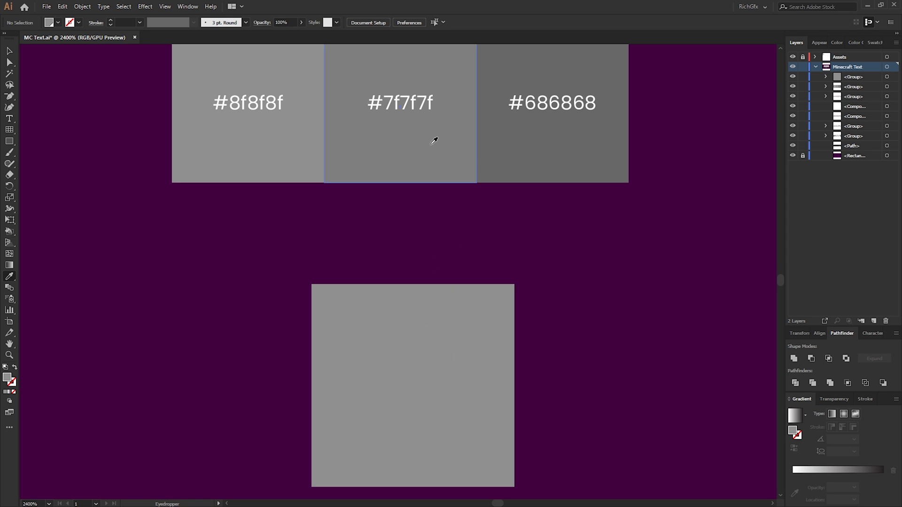
left_click(420, 158)
key("k")
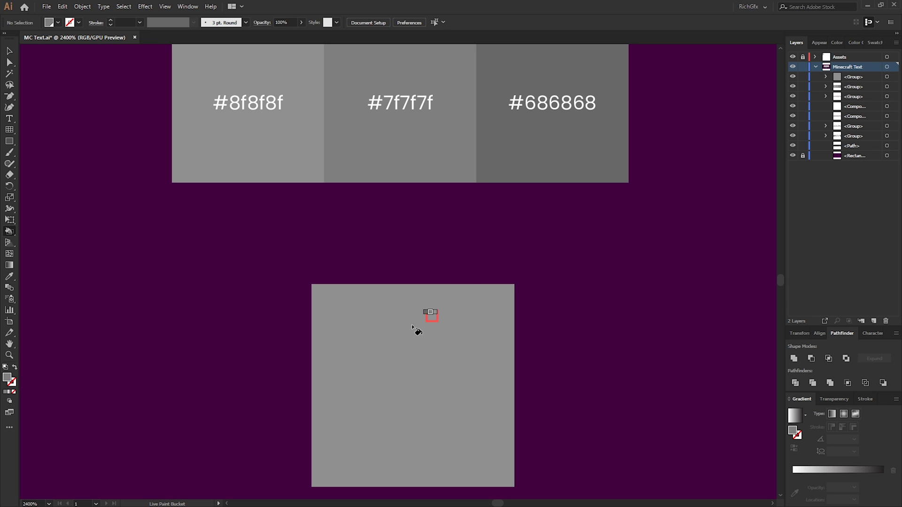
left_click_drag(319, 293, 406, 293)
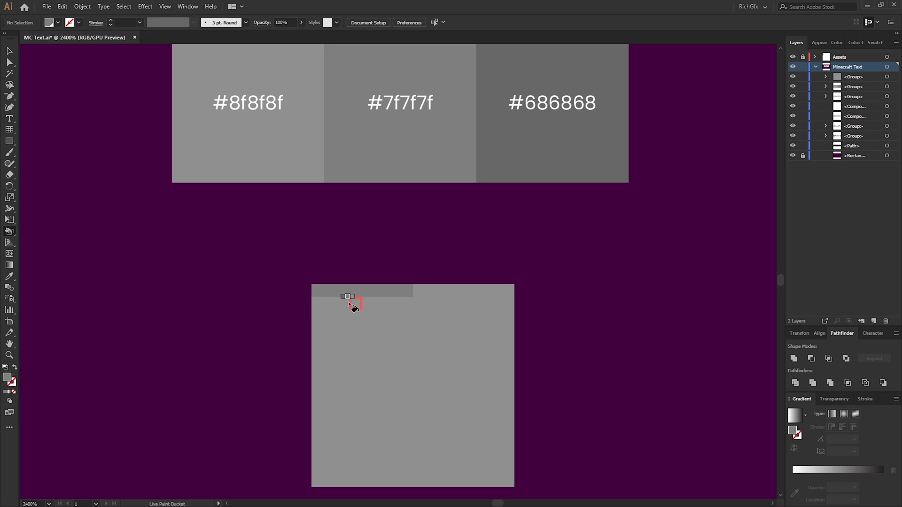
mouse_move(354, 305)
left_mouse_down()
mouse_move(351, 329)
mouse_move(381, 328)
left_mouse_up()
left_click(419, 379)
left_click(432, 443)
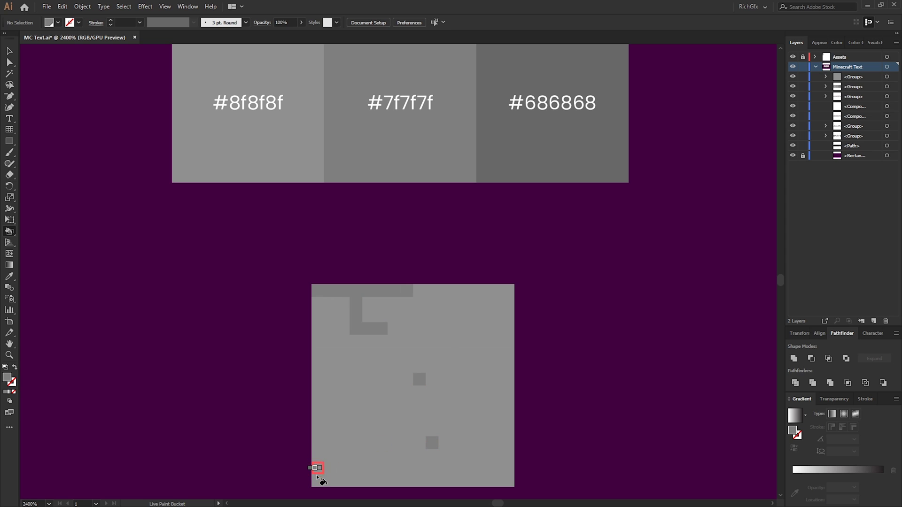
left_click_drag(318, 481, 356, 481)
left_click_drag(356, 392, 355, 443)
left_click_drag(407, 405, 463, 408)
mouse_move(482, 303)
left_mouse_down()
mouse_move(493, 364)
mouse_move(484, 368)
left_mouse_up()
mouse_move(495, 468)
left_mouse_down()
mouse_move(469, 469)
mouse_move(457, 455)
left_mouse_up()
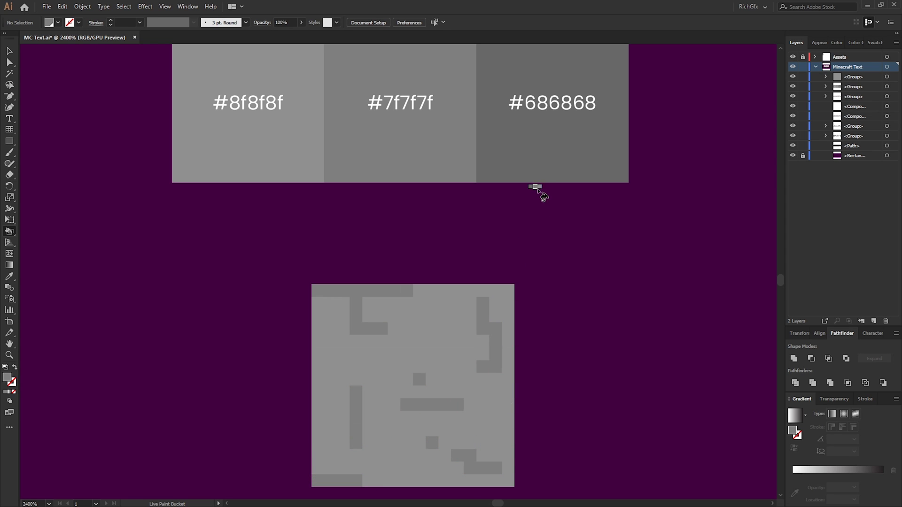
Sample the darkest #686868 grey and paint a vertical bar, horizontal bar, cell and L-shape.
key("i")
left_click(413, 294)
key("k")
left_click_drag(419, 303, 419, 368)
left_click_drag(330, 353, 393, 353)
left_click(330, 322)
left_click_drag(382, 405, 394, 430)
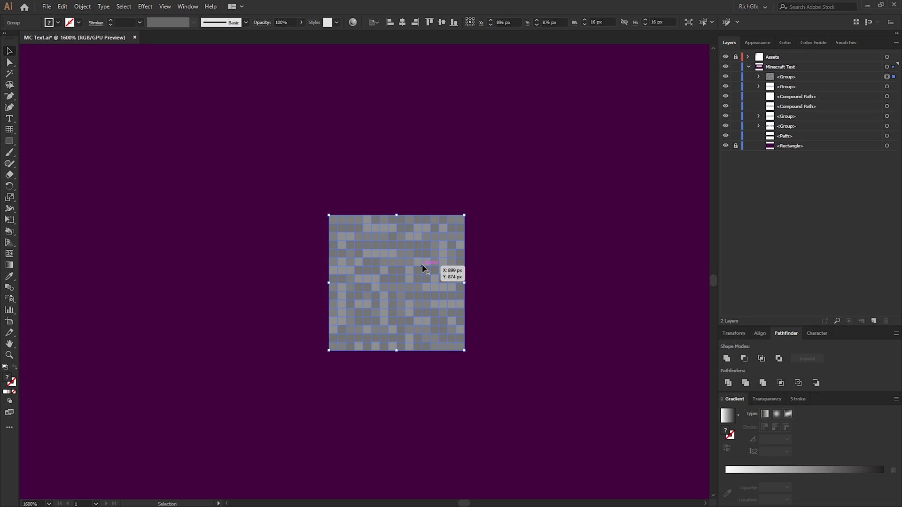
Look through the Object menu's Live Paint commands, then reselect the finished stone tile.
left_click(85, 6)
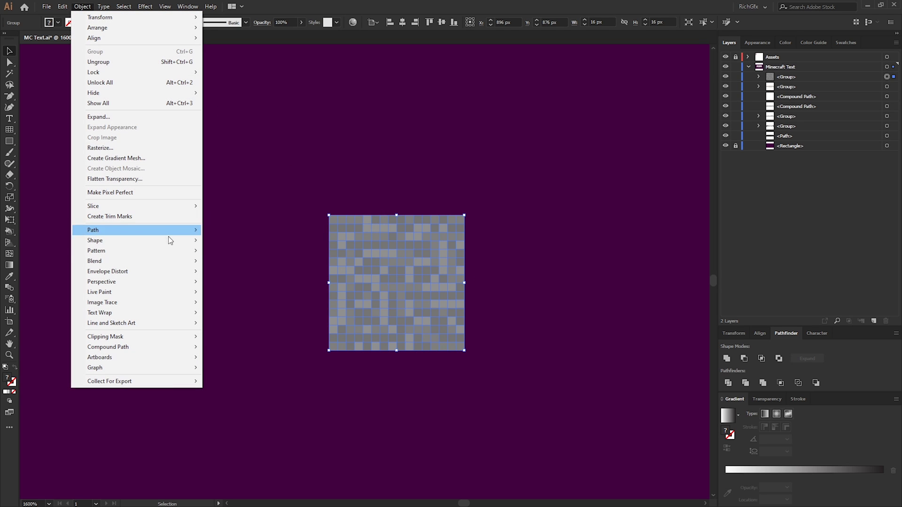
mouse_move(117, 293)
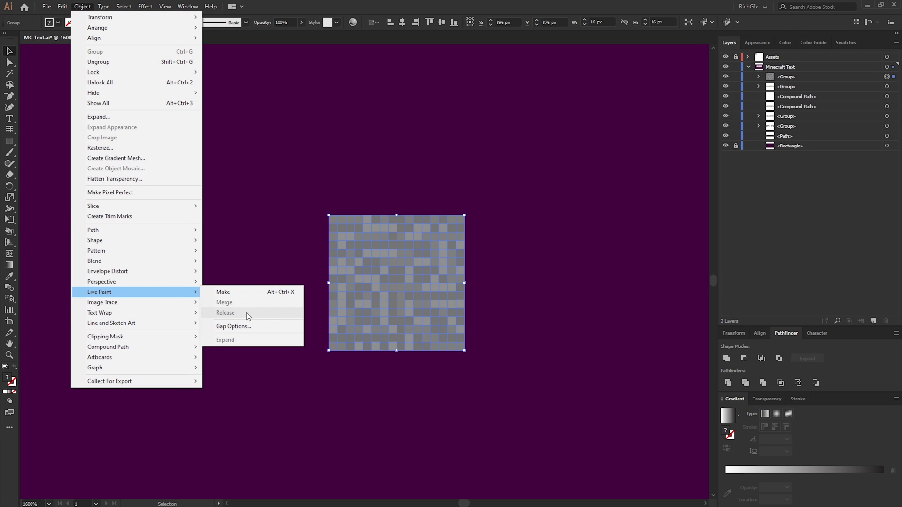
left_click(511, 320)
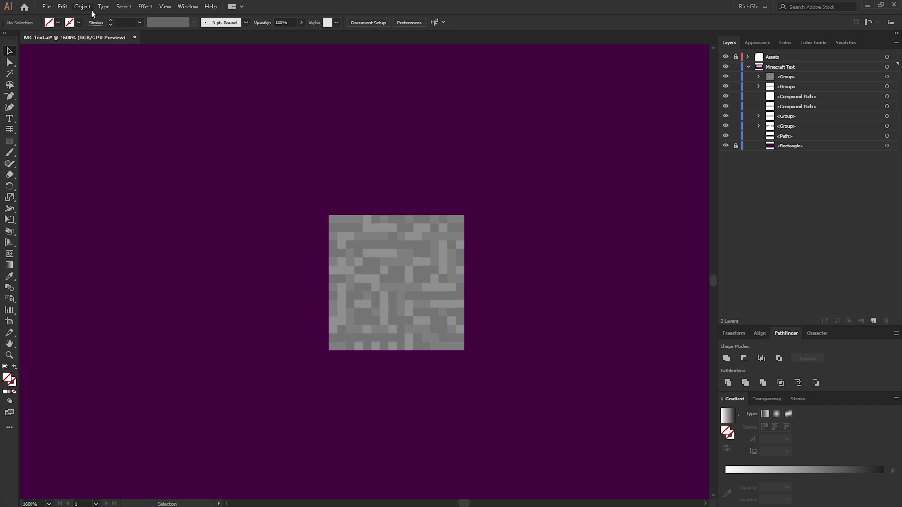
left_click(82, 7)
left_click(445, 165)
left_click(443, 292)
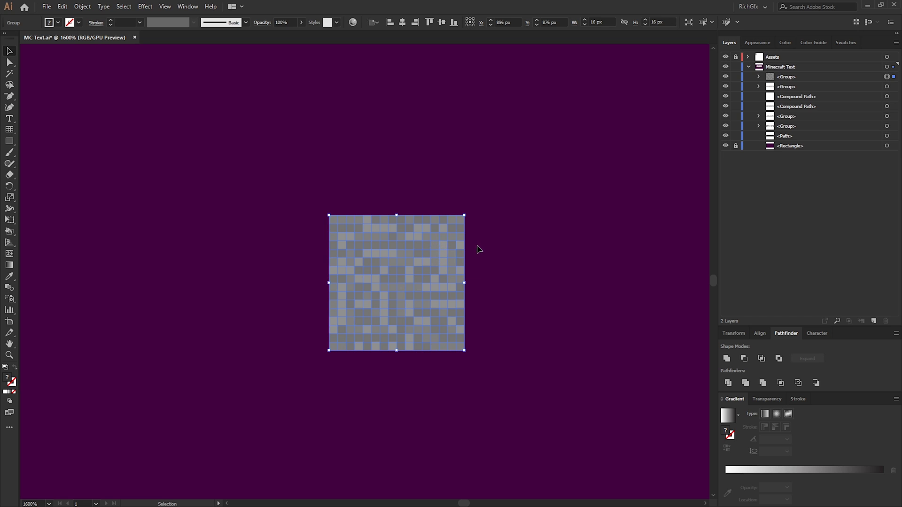
Enlarge the stone tile and place it over the top-left of the R at about 227 px wide.
scroll(478, 249, "down", 4)
left_click_drag(401, 253, 610, 84)
scroll(649, 216, "down", 4)
left_click_drag(648, 258, 488, 298)
left_click(559, 311)
scroll(605, 289, "up", 1)
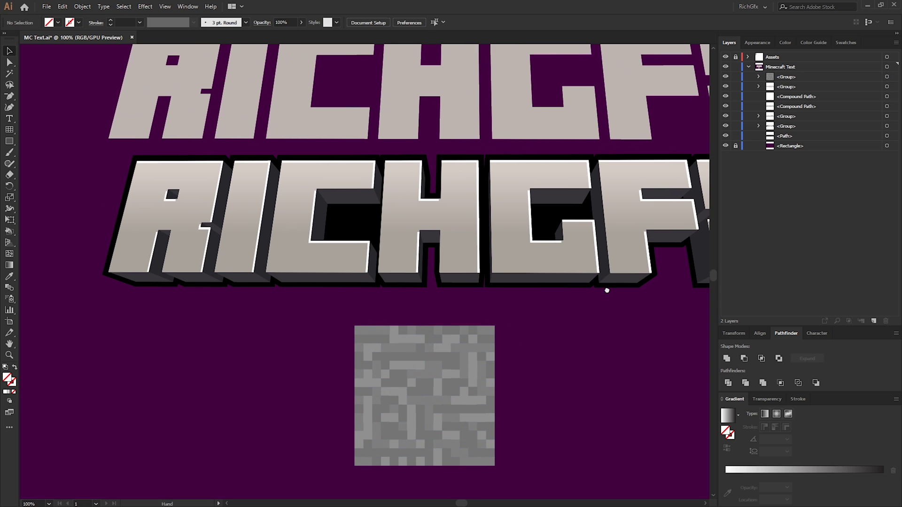
scroll(594, 333, "down", 1)
left_click_drag(586, 330, 514, 348)
left_click_drag(424, 419, 258, 202)
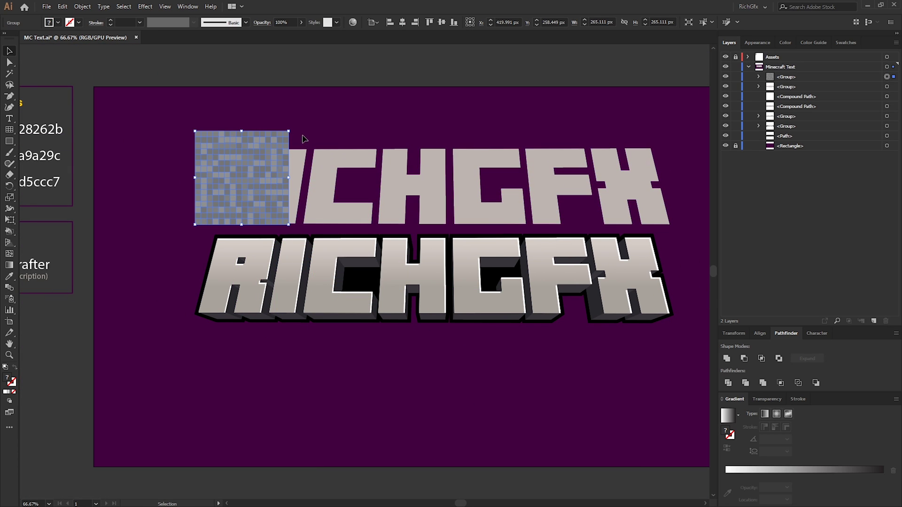
left_click_drag(288, 132, 275, 144)
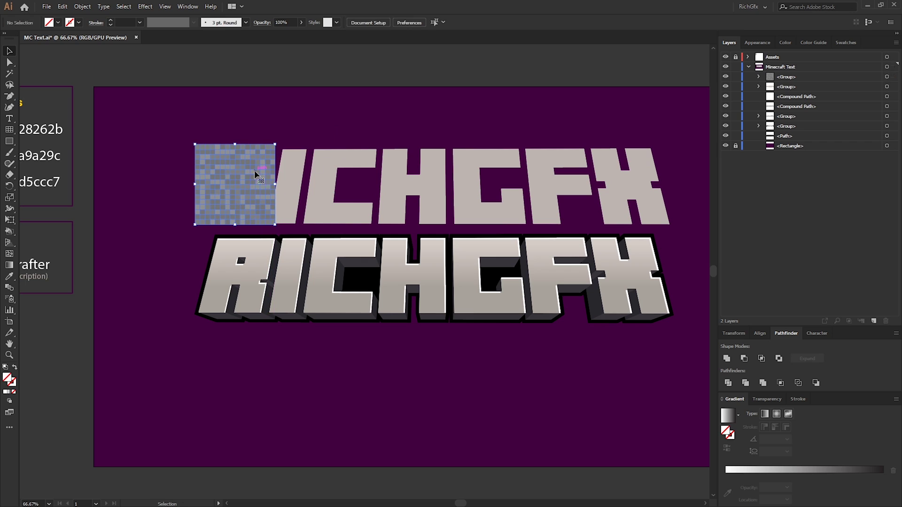
Copy the tile tightly to its right, then copy both tiles over the CHC letters.
left_click_drag(214, 161, 295, 159)
key("ctrl+equal")
key("ctrl+equal")
key("ctrl+equal")
left_click_drag(320, 213, 321, 213)
key("ctrl+minus")
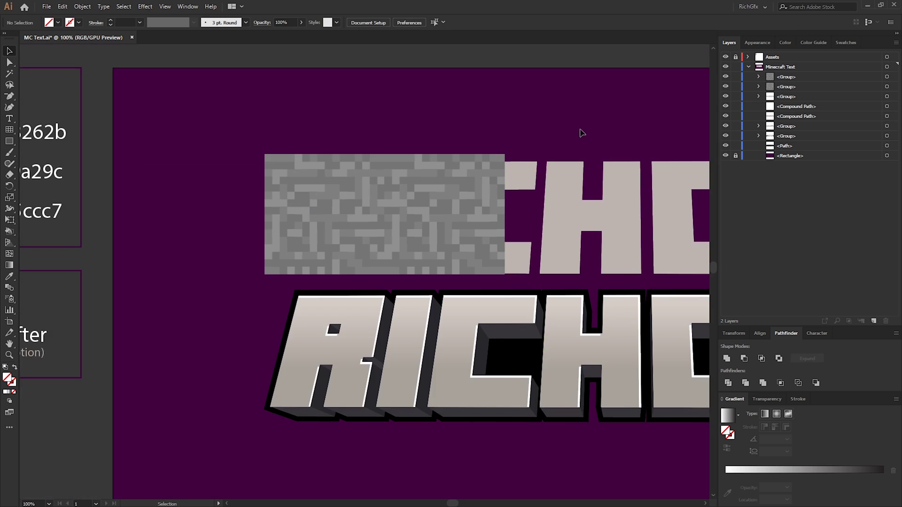
left_click_drag(186, 203, 310, 206)
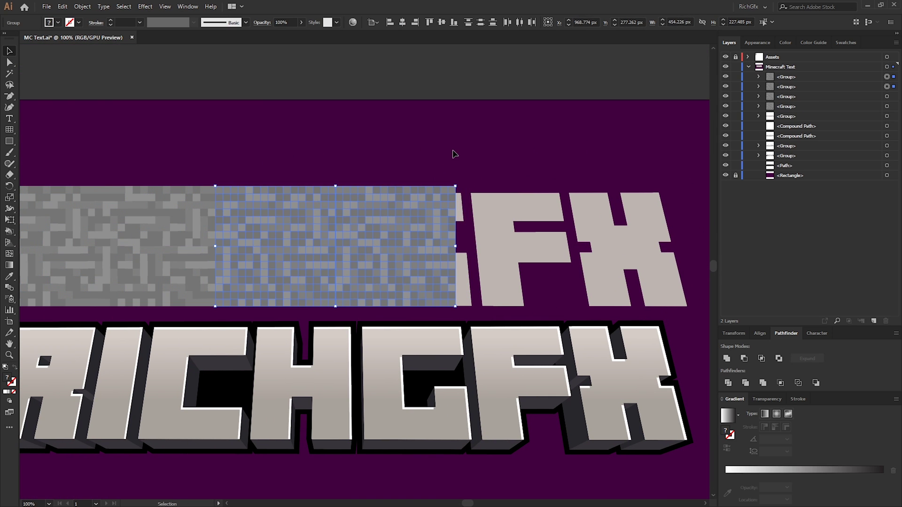
left_click(452, 155)
Copy more tiles further right to finish the strip and select all the tiles.
left_click_drag(559, 145, 418, 140)
left_click(275, 226)
left_click(136, 211, "shift")
left_click_drag(159, 208, 371, 208)
key("ctrl+minus")
key("ctrl+shift+a")
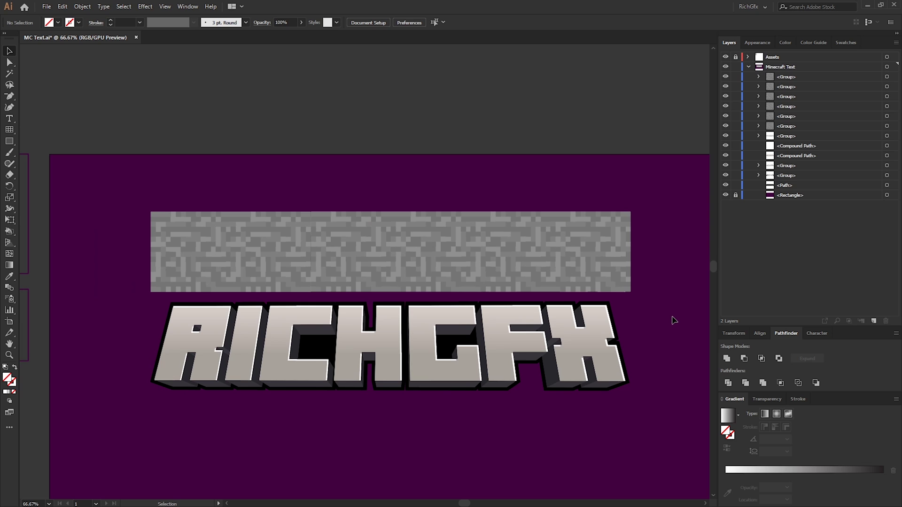
left_click_drag(641, 295, 263, 240)
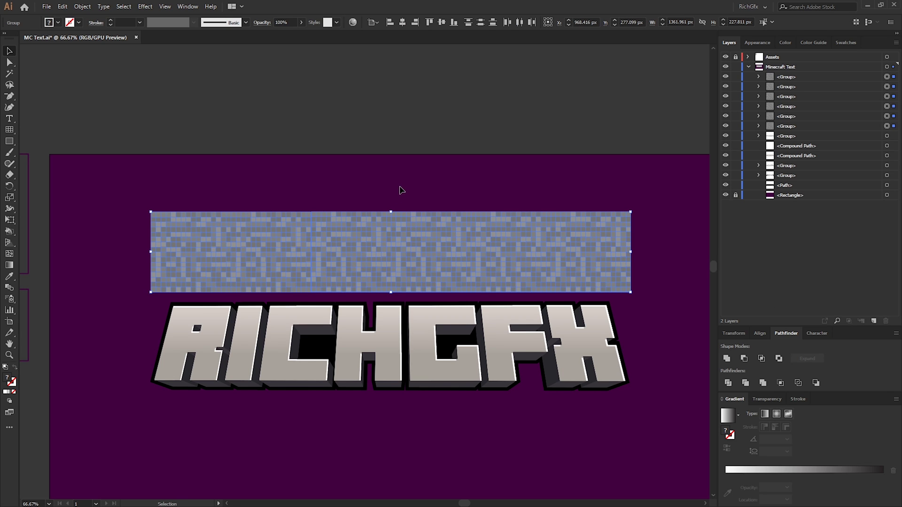
Group all the stone tiles and move the group beneath the letter outlines in Layers.
left_click(83, 6)
left_click(115, 55)
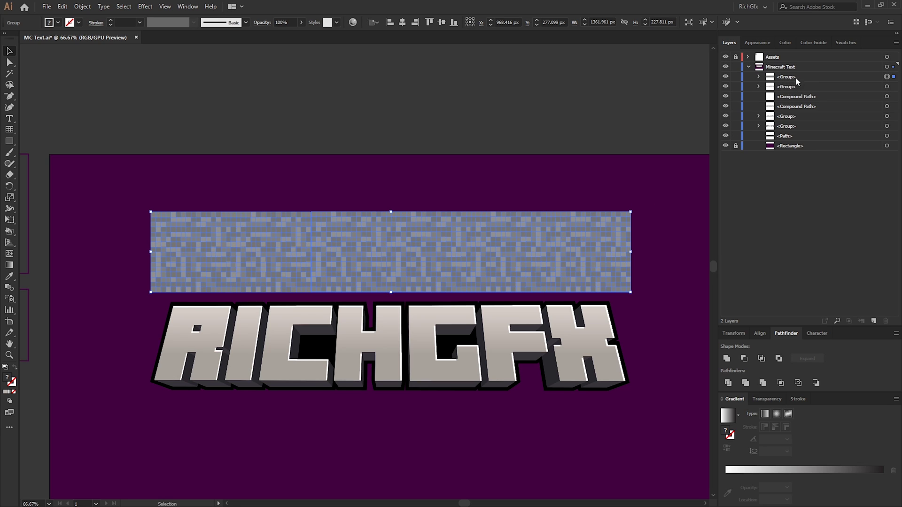
left_click_drag(804, 75, 806, 111)
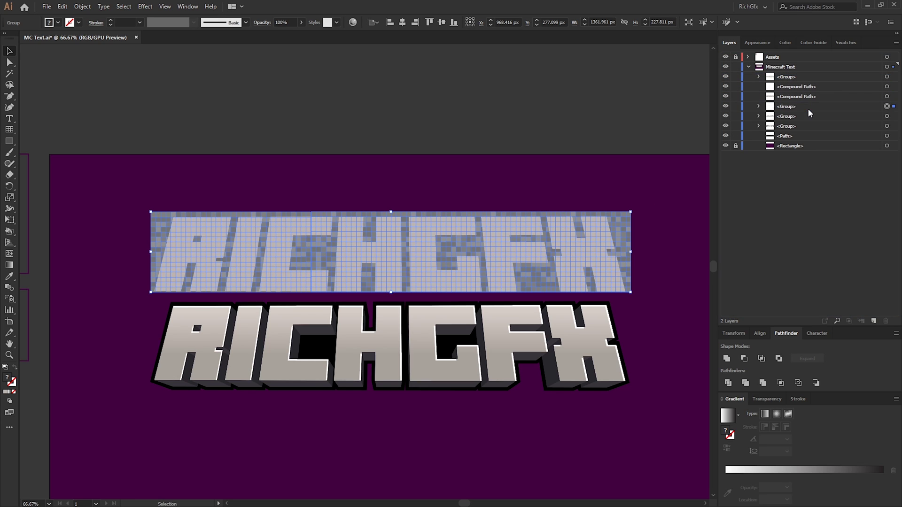
left_click(622, 177)
Clip the stone strip to the RICHGFX letters and stack it over the 3D text group.
left_click_drag(660, 215, 507, 219)
right_click(593, 258)
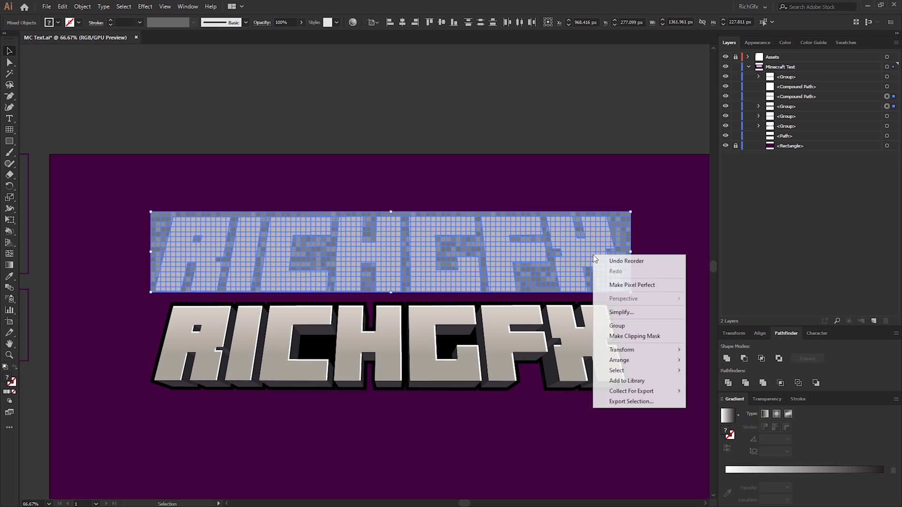
left_click(656, 336)
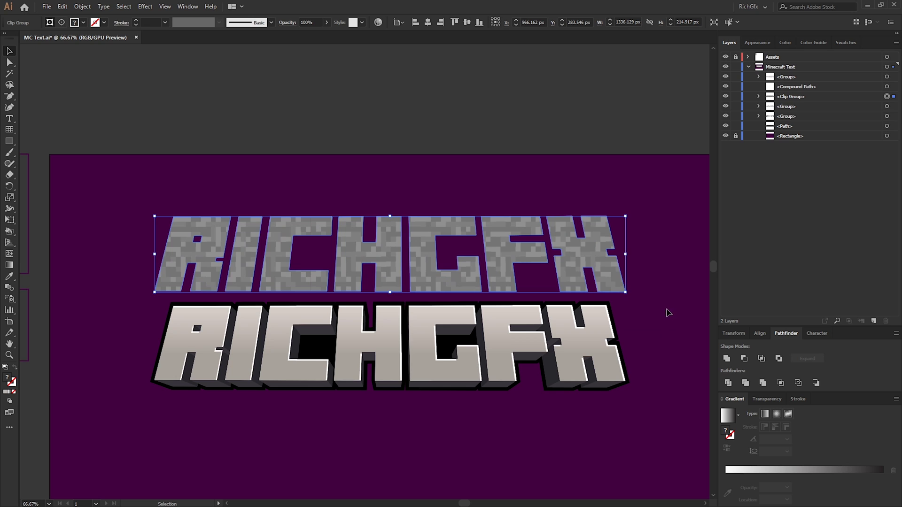
left_click_drag(496, 226, 496, 314)
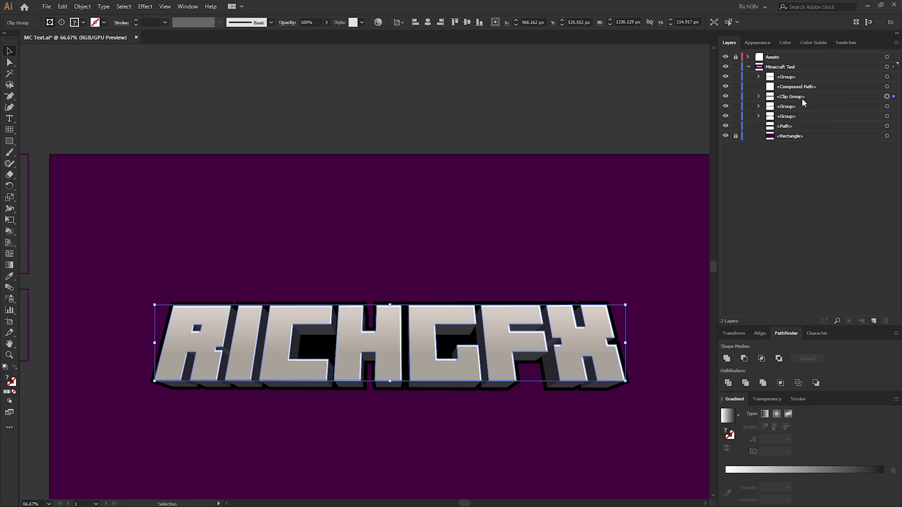
left_click_drag(802, 100, 798, 76)
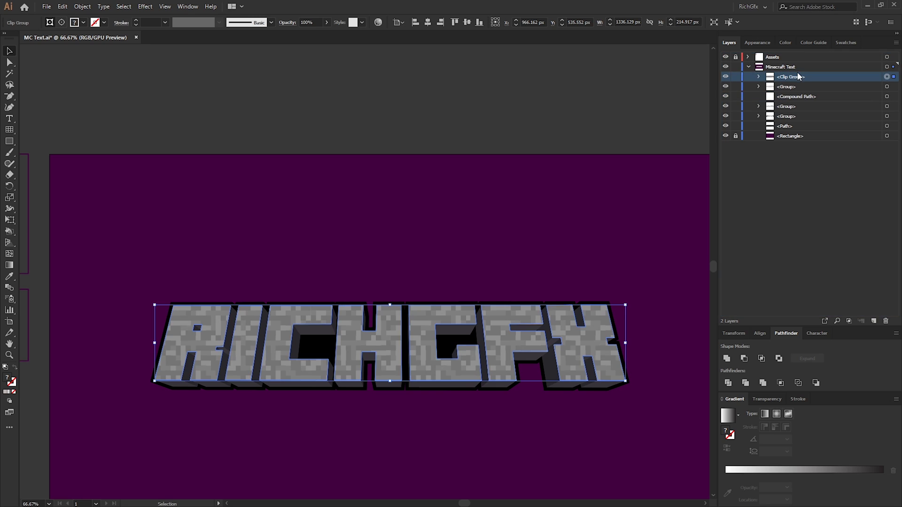
left_click(606, 238)
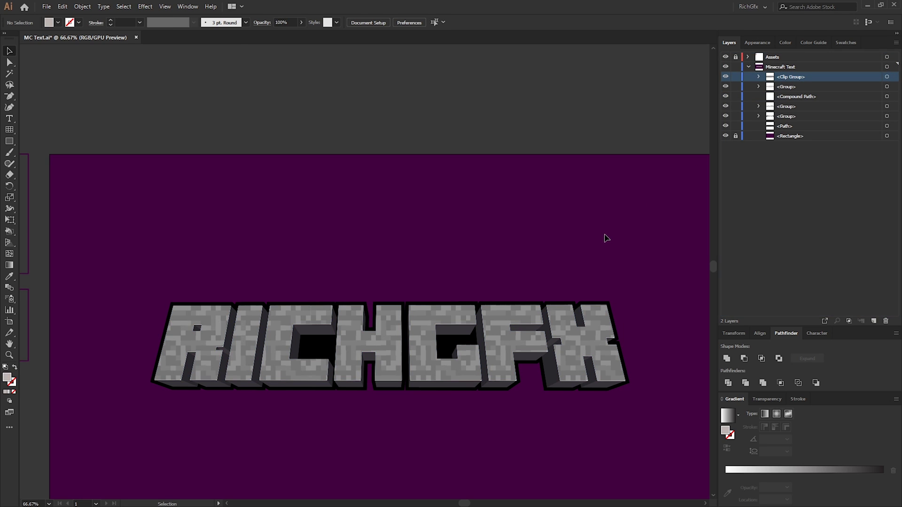
Set the letters' stone texture to Hard Light blending at 50% opacity.
key("ctrl+shift+F10")
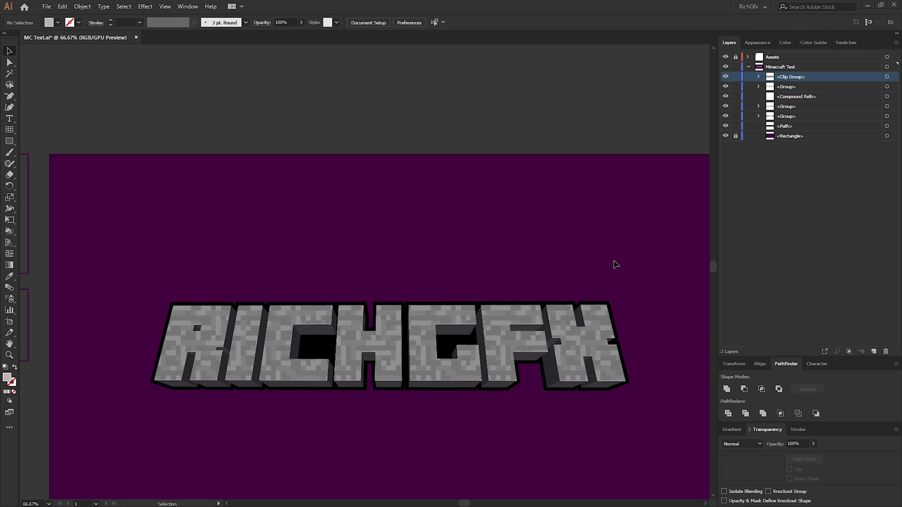
left_click(591, 347)
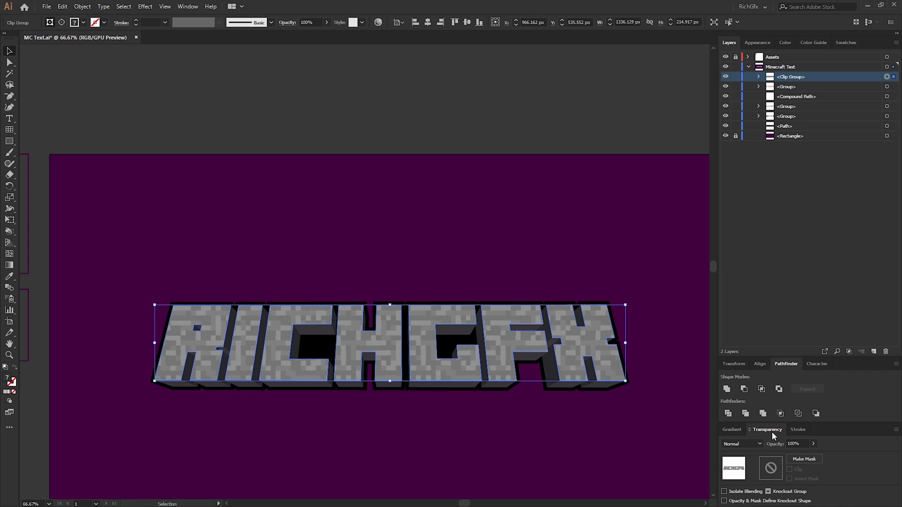
left_click(755, 445)
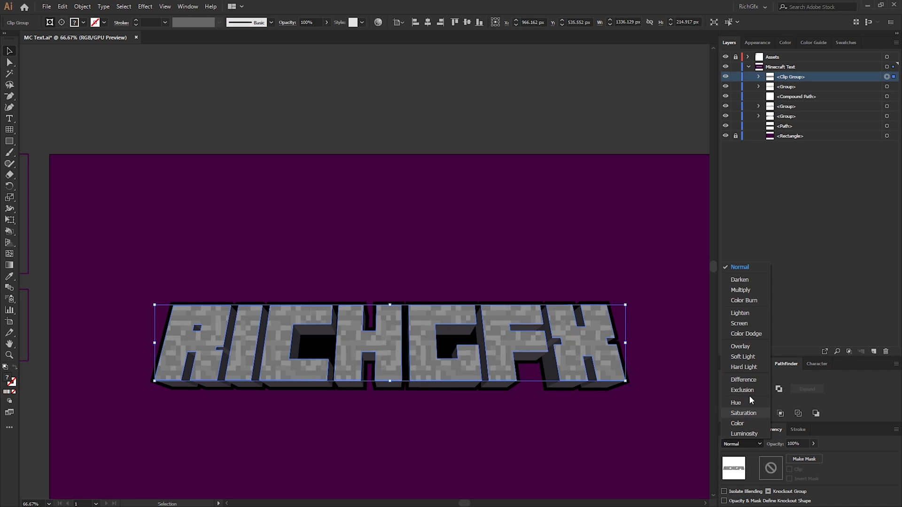
left_click(743, 357)
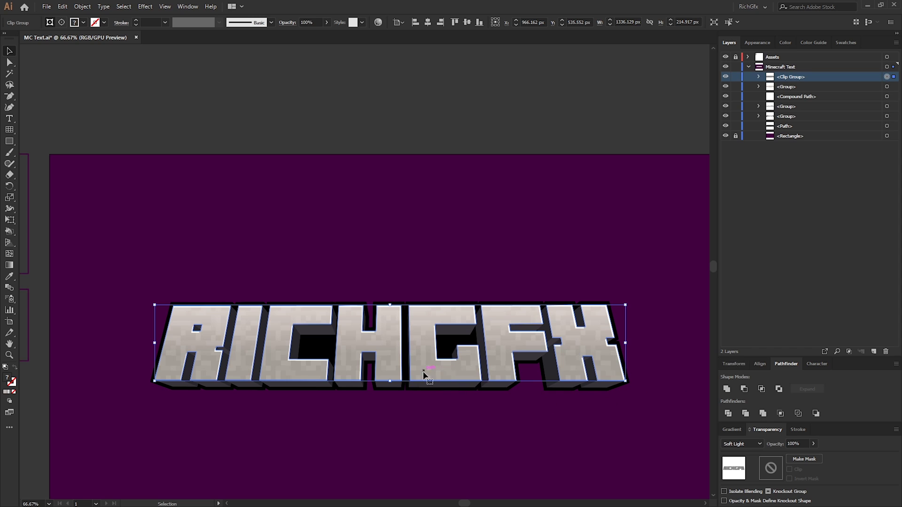
left_click(754, 444)
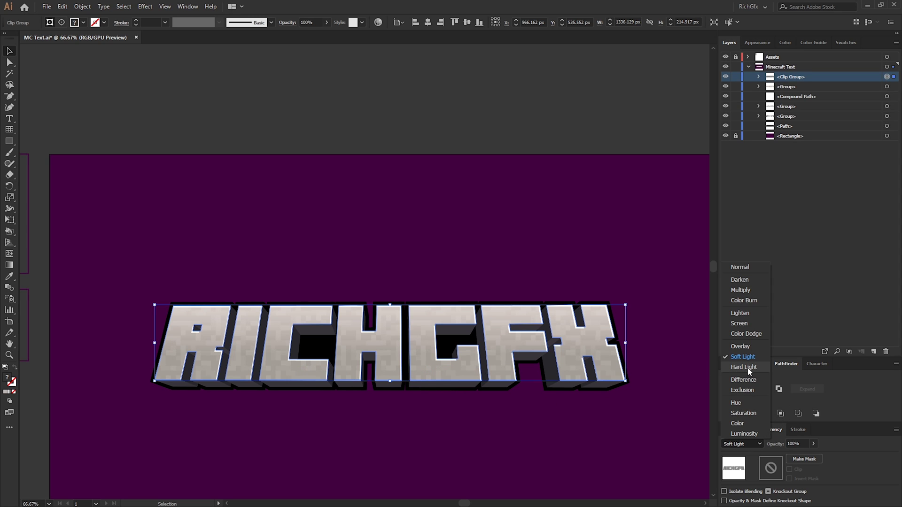
left_click(754, 367)
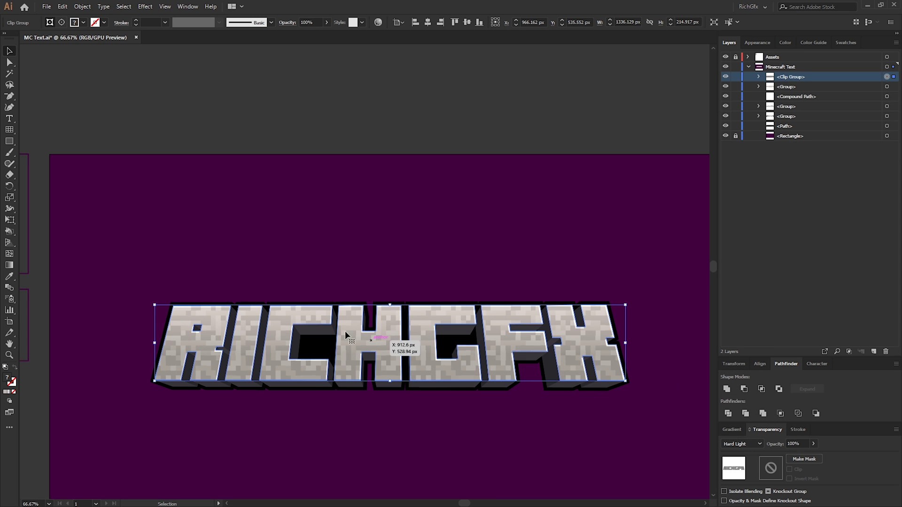
left_click(538, 436)
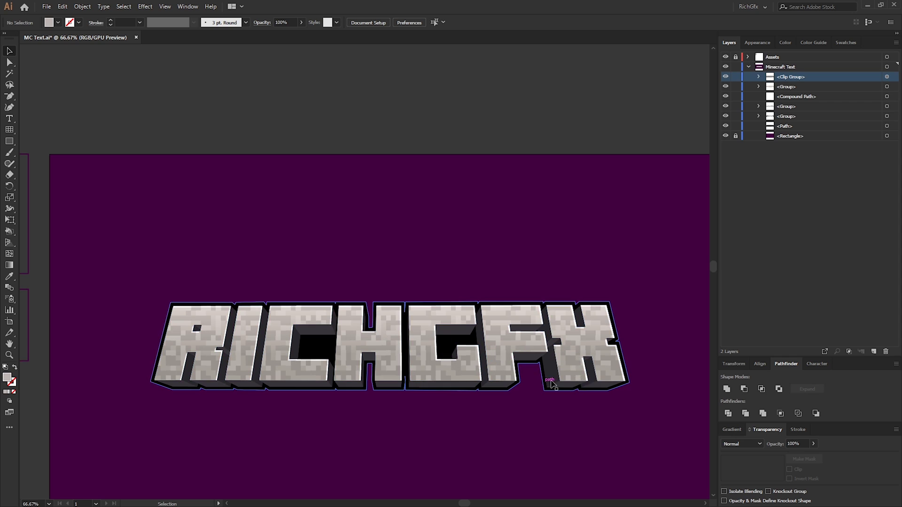
left_click(587, 347)
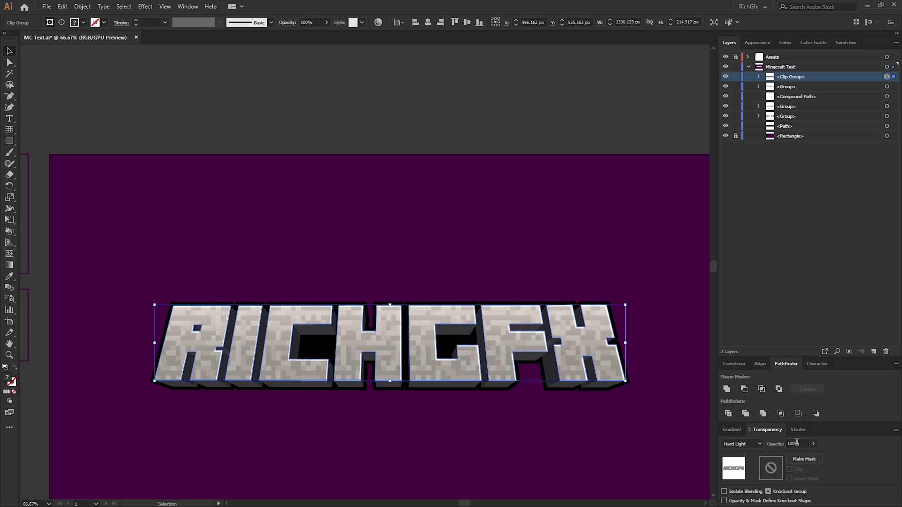
left_click(800, 442)
key("Return")
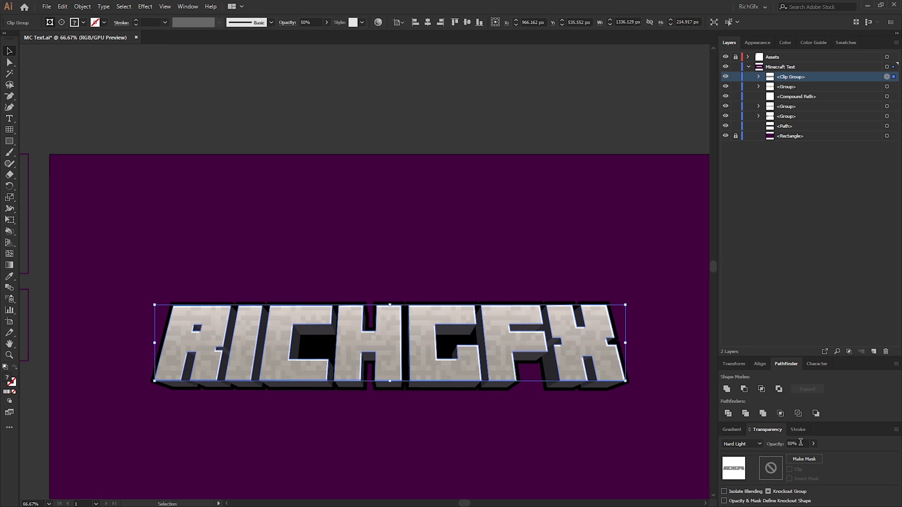
left_click(626, 324)
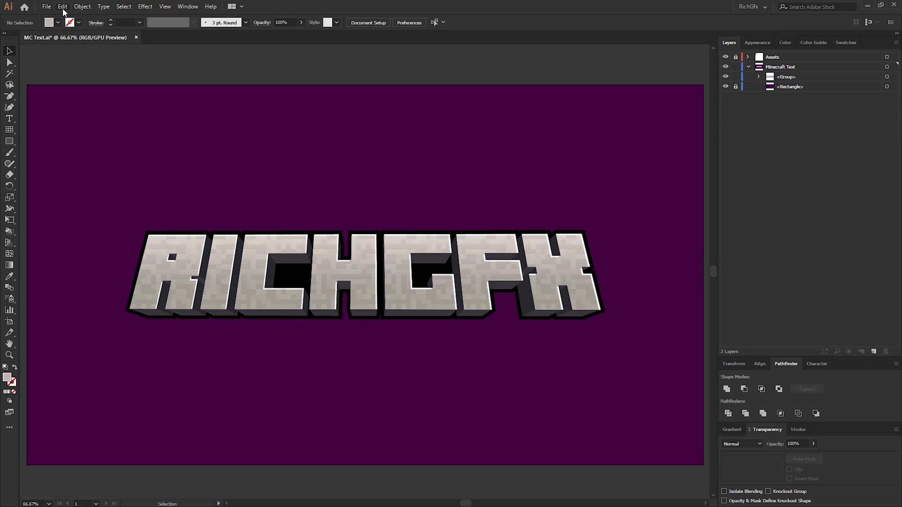
Paste the grey pixel texture over the artboard.
key("ctrl+v")
scroll(561, 413, "down", 1)
left_click_drag(446, 341, 410, 334)
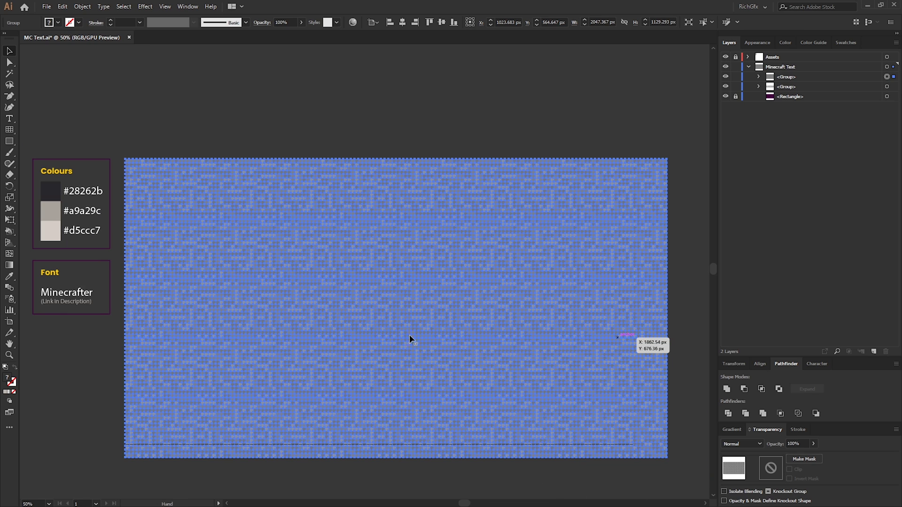
left_click(683, 186)
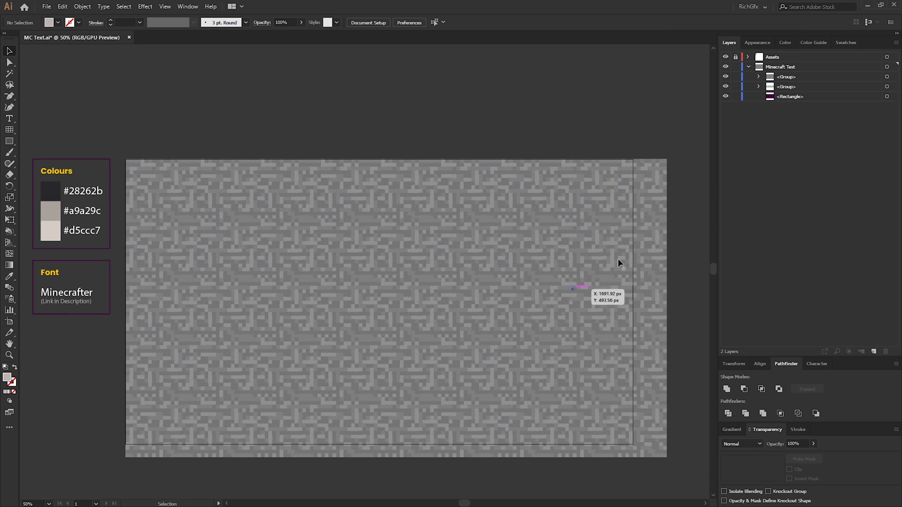
Duplicate the unlocked purple background rectangle above the texture and make a clipping mask.
left_click(735, 96)
left_click(798, 96)
left_click_drag(795, 97, 801, 74)
left_click_drag(596, 119, 615, 215)
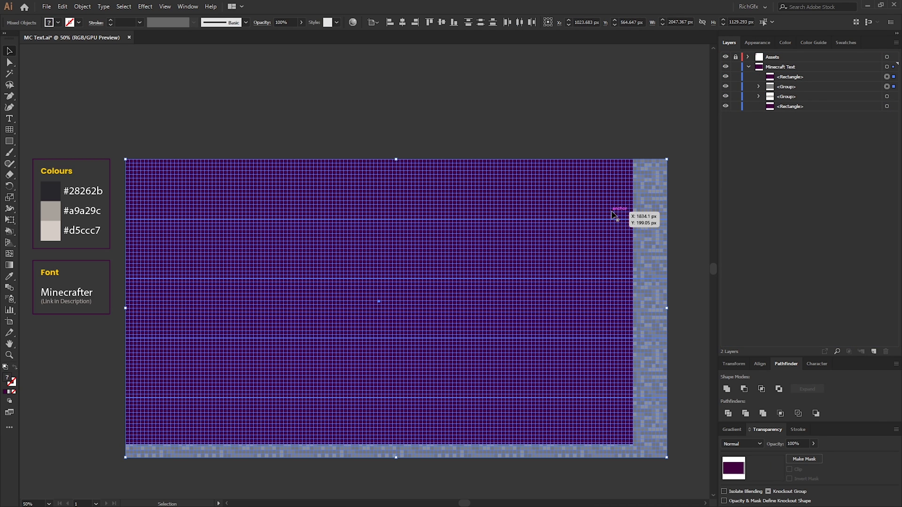
right_click(568, 230)
left_click(633, 309)
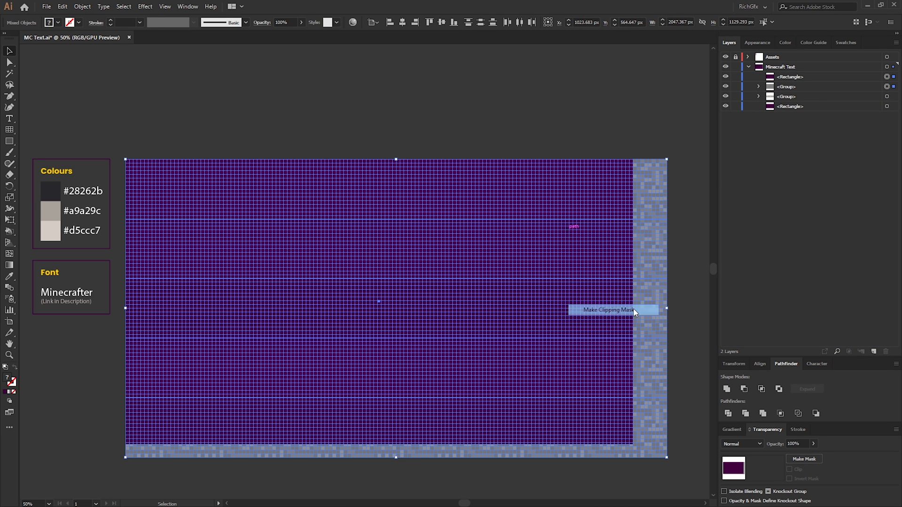
Move the clipped texture group below the RICHGFX text group.
left_click(656, 308)
left_click_drag(793, 76, 790, 92)
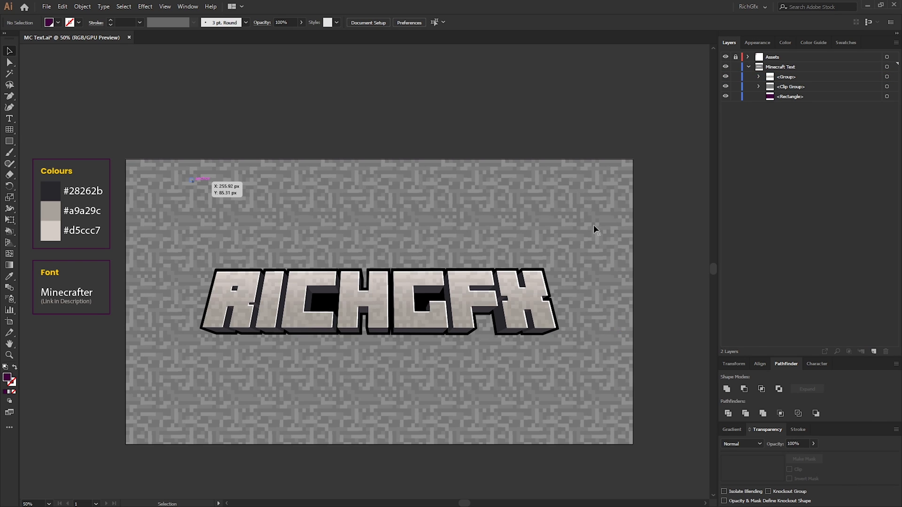
scroll(410, 379, "up", 1)
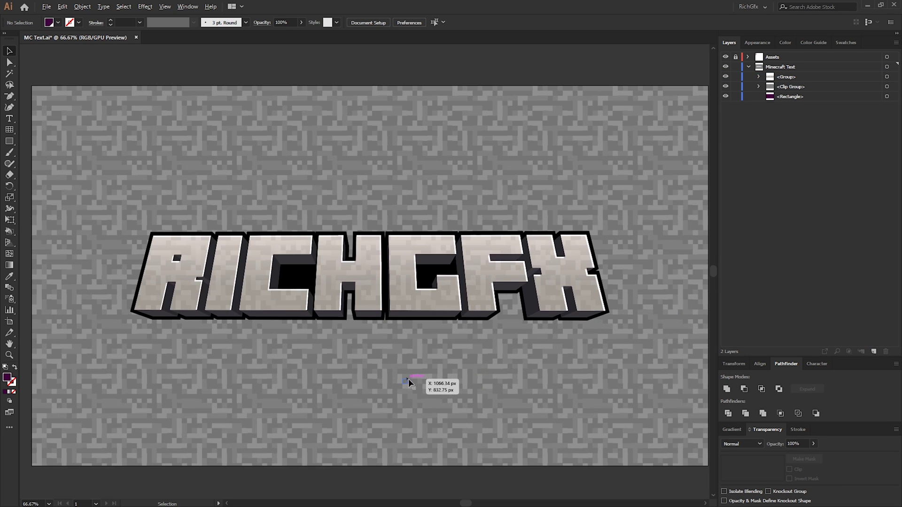
left_click_drag(410, 379, 433, 393)
Set the clipped background texture's blending mode to Soft Light after trying Hard Light.
left_click(644, 181)
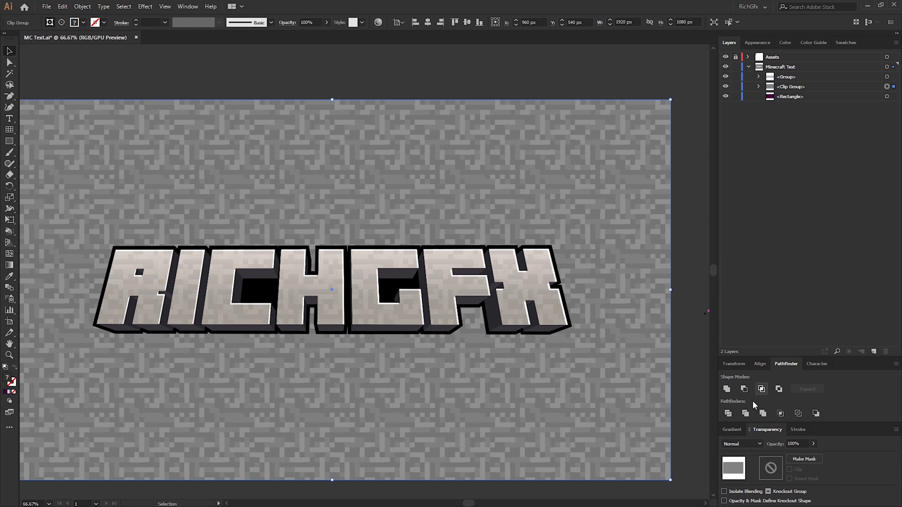
left_click(749, 444)
left_click(751, 366)
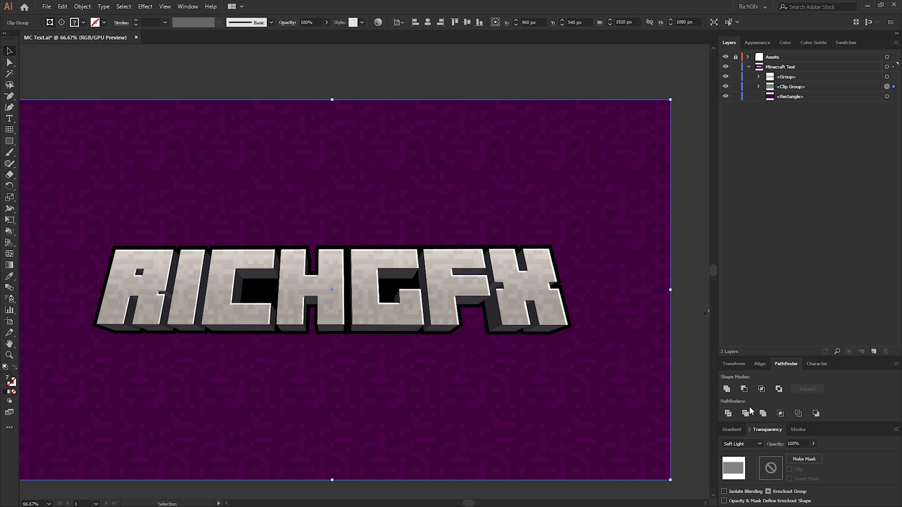
left_click(743, 447)
left_click(747, 365)
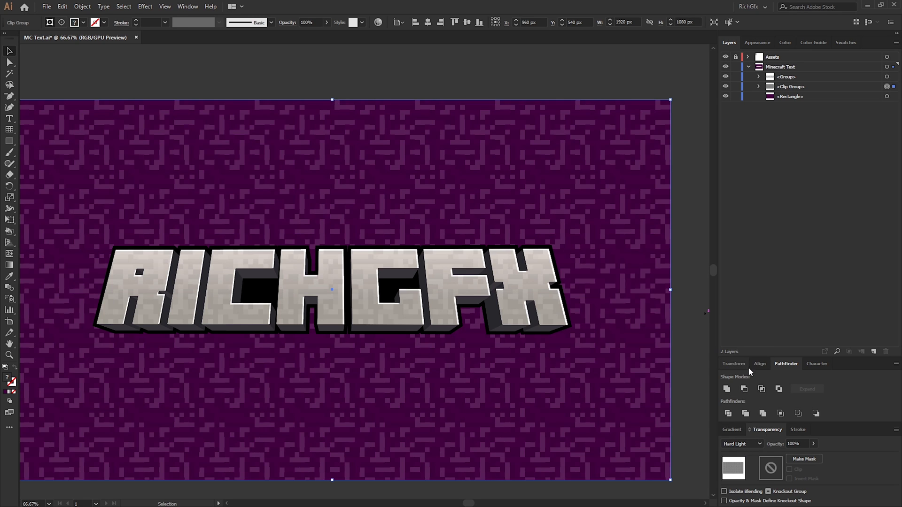
left_click(747, 444)
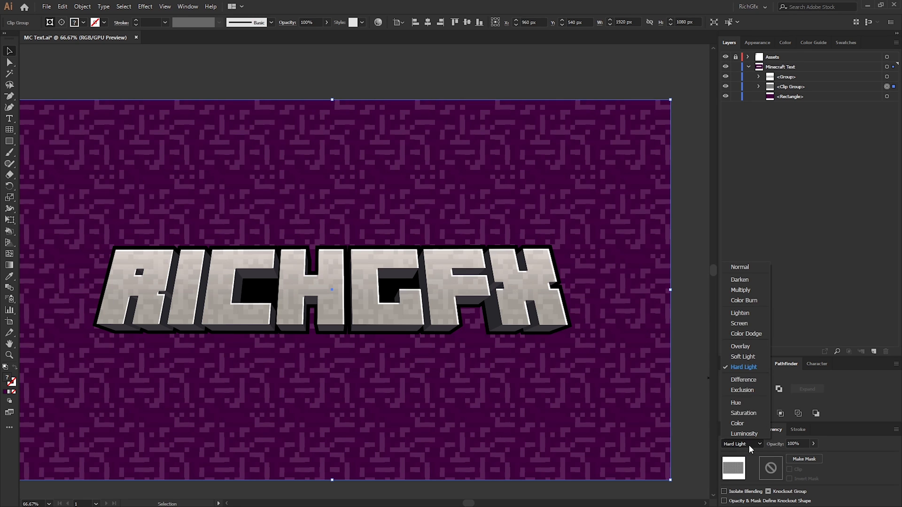
left_click(748, 361)
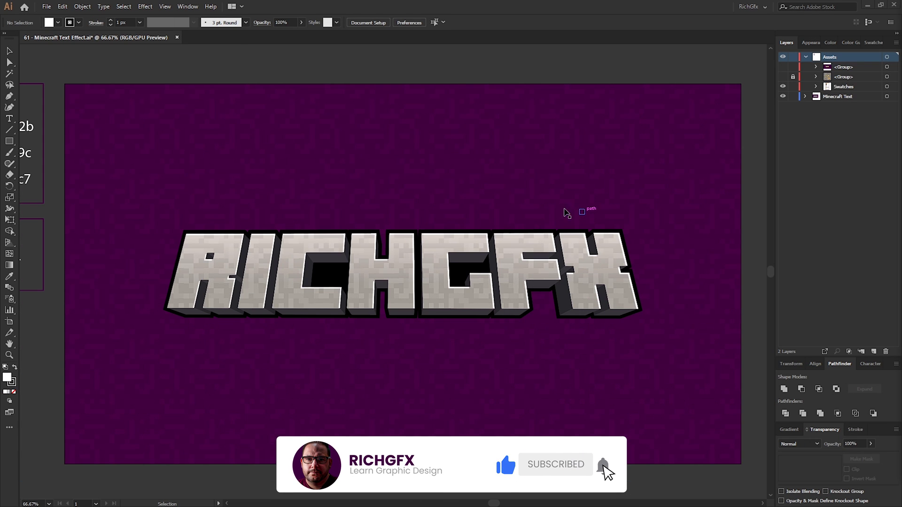
Make the hidden Group layer visible and view the finished design centred at 100%.
left_click(783, 67)
scroll(657, 258, "down", 10)
key("ctrl+1")
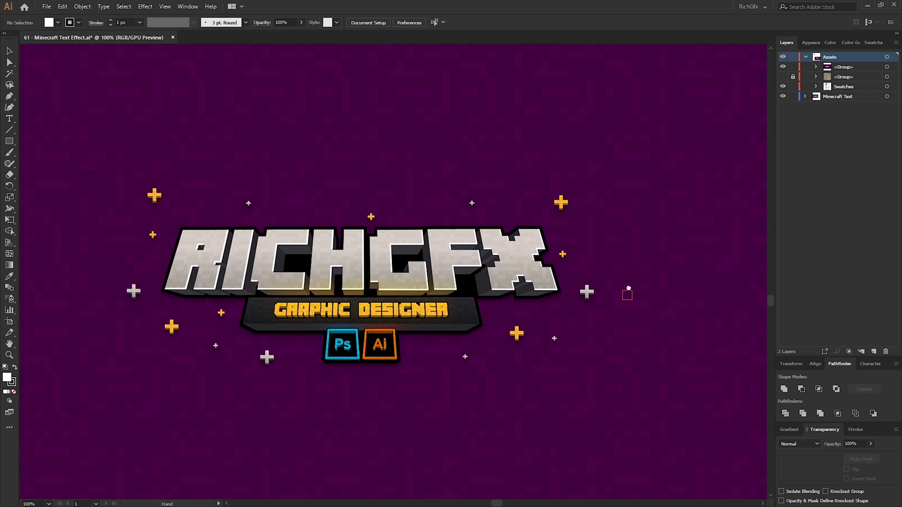
left_click_drag(440, 370, 466, 358)
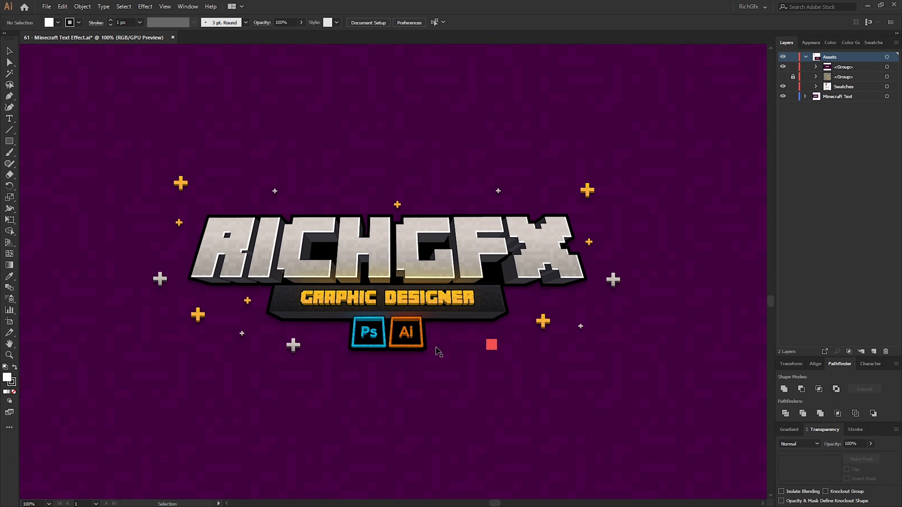